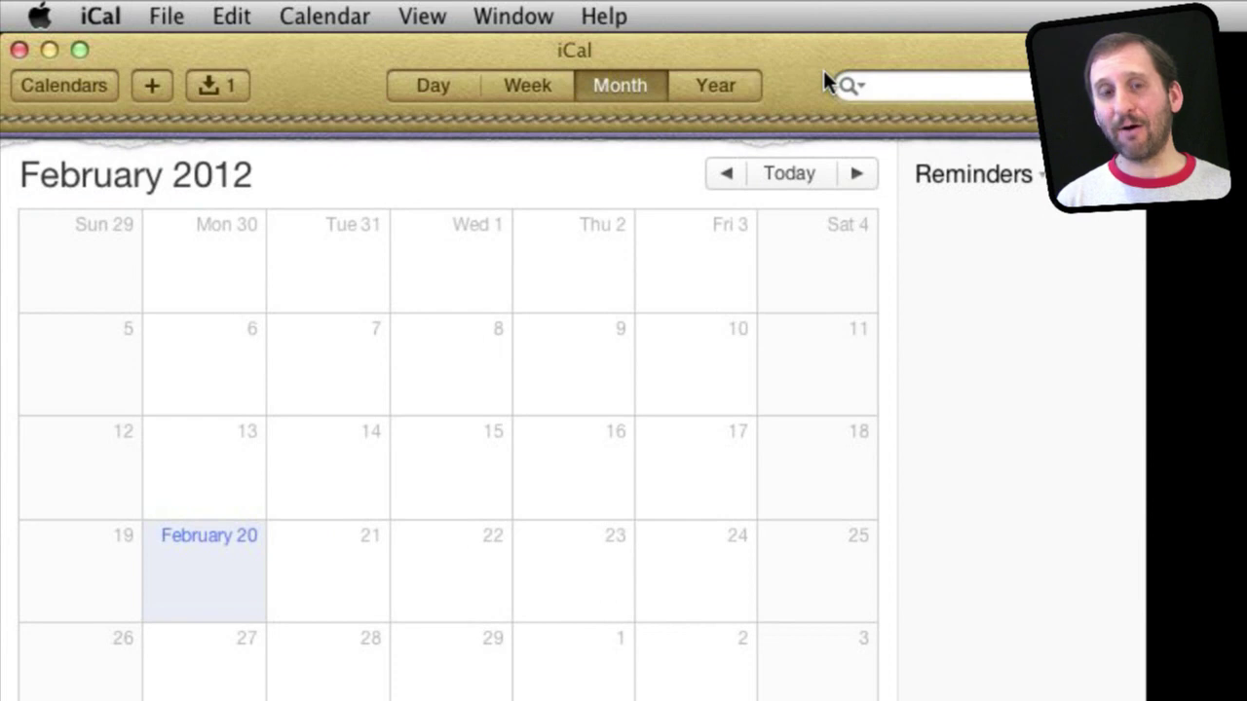
# Create a new iCloud calendar from File > New Calendar and name it 'Public Shared'.
pyautogui.click(77, 86)
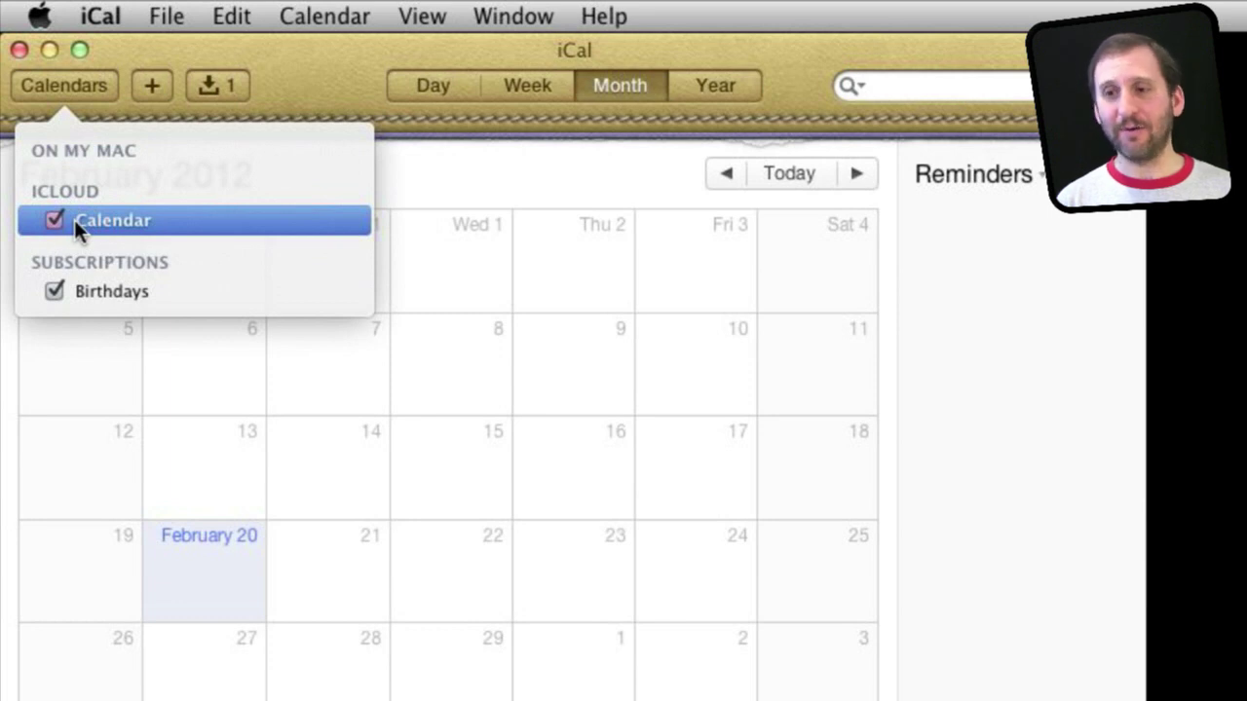
pyautogui.click(167, 18)
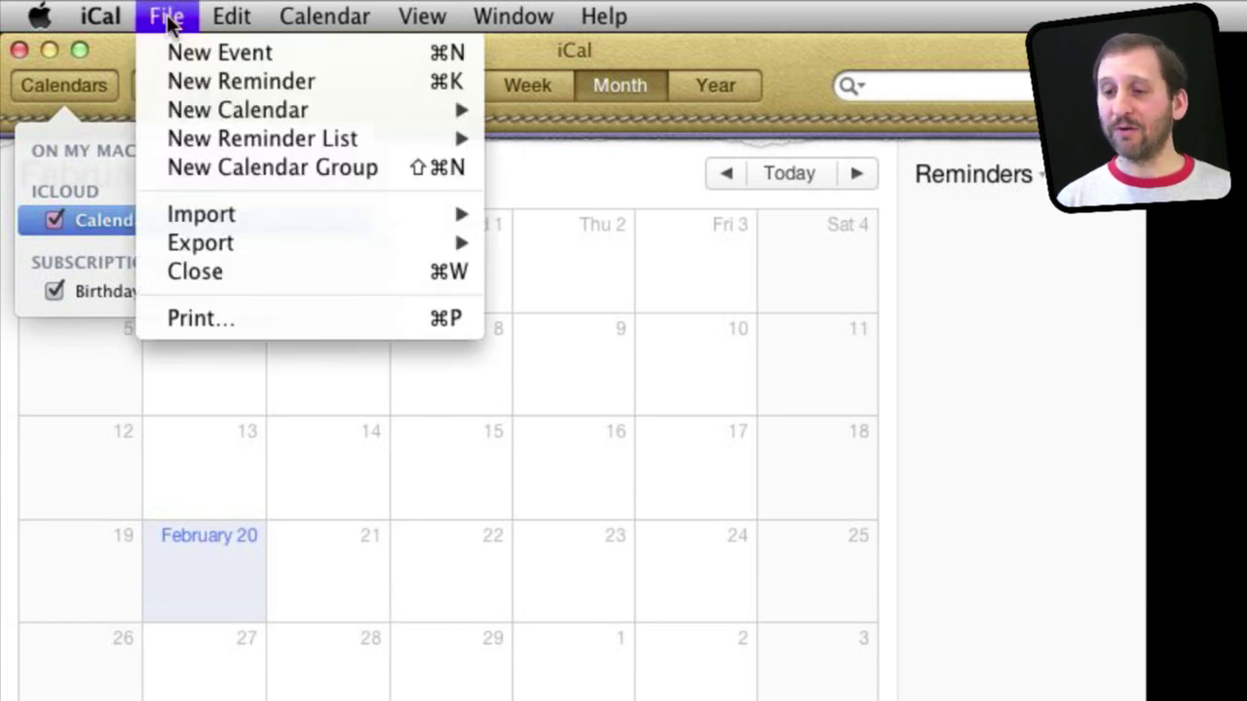
pyautogui.moveTo(465, 114)
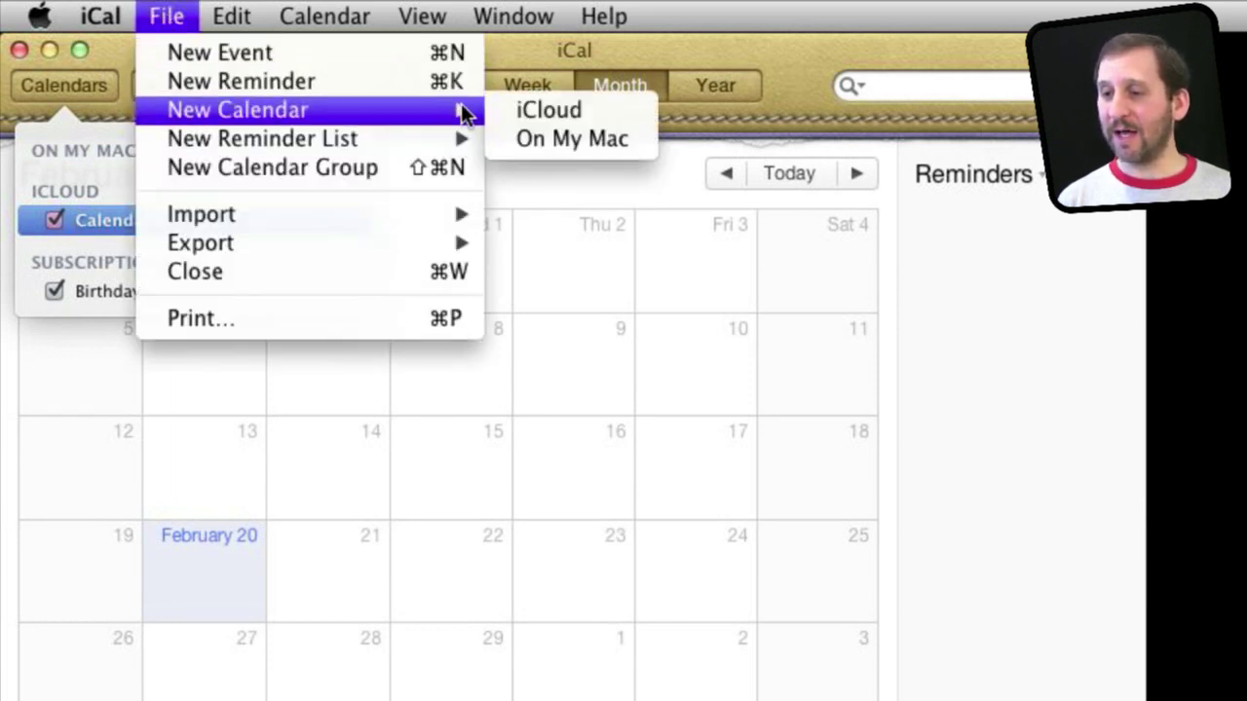
pyautogui.click(518, 111)
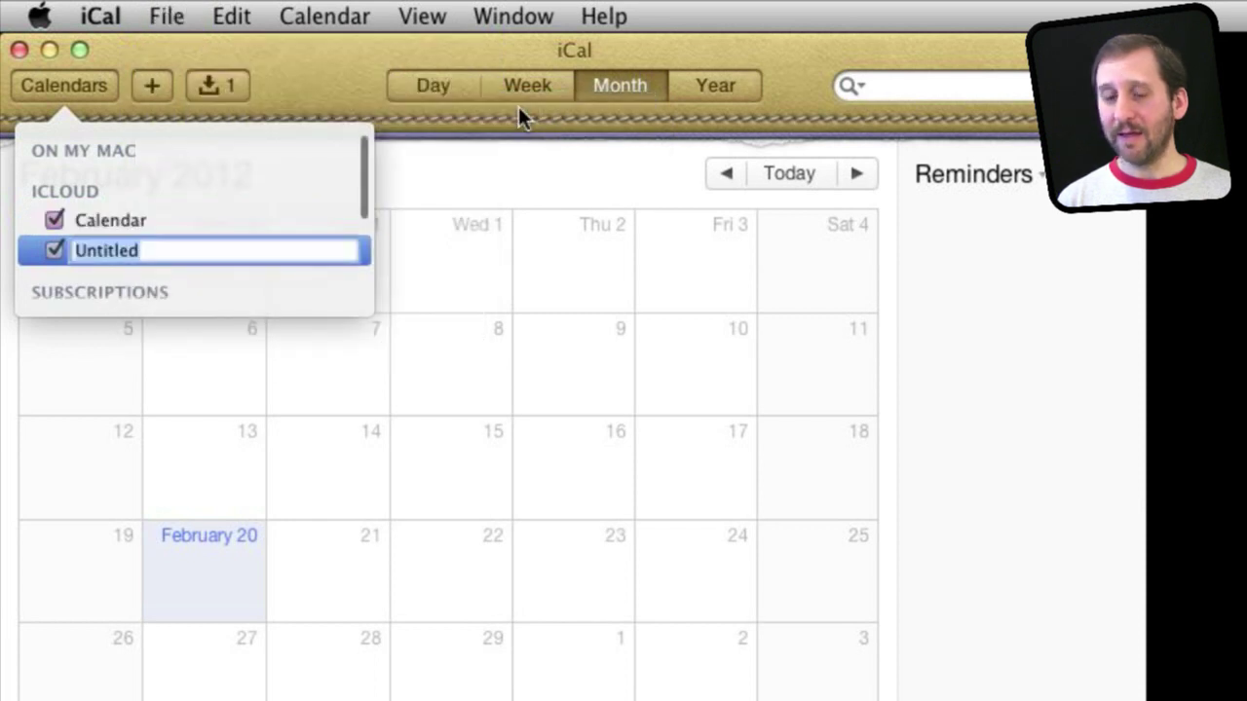
pyautogui.click(115, 244)
pyautogui.click(128, 253)
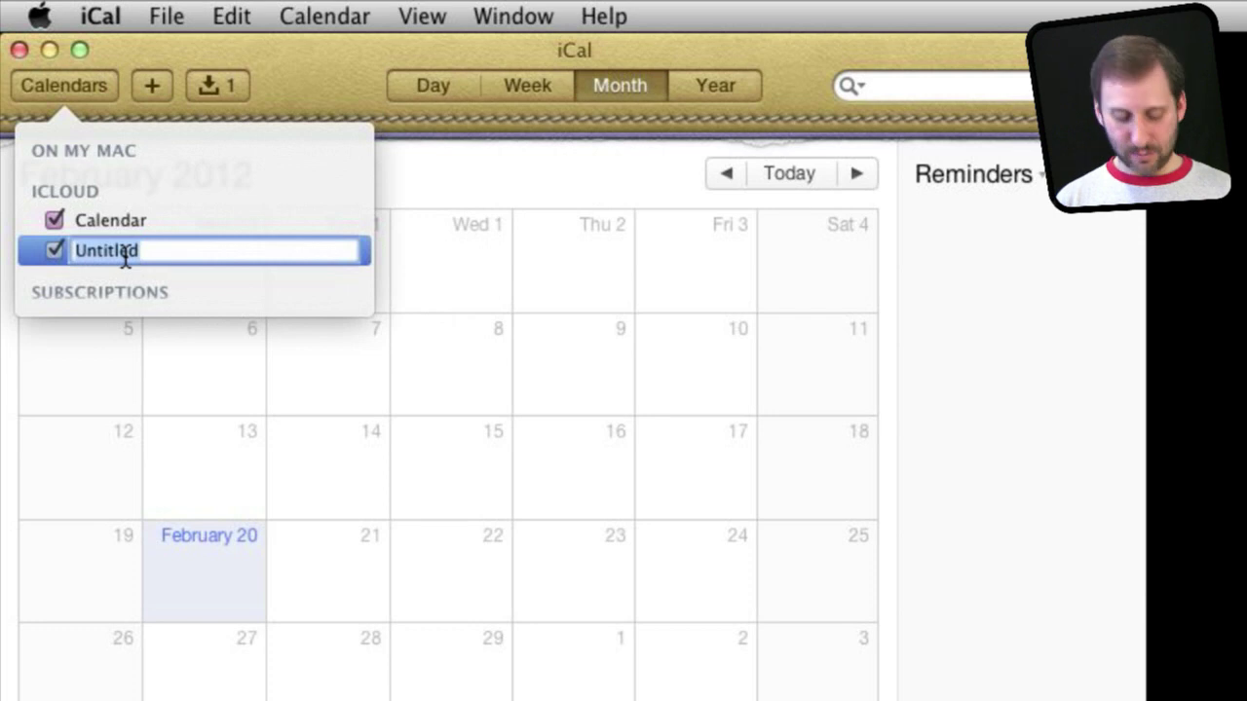
pyautogui.write('Public S')
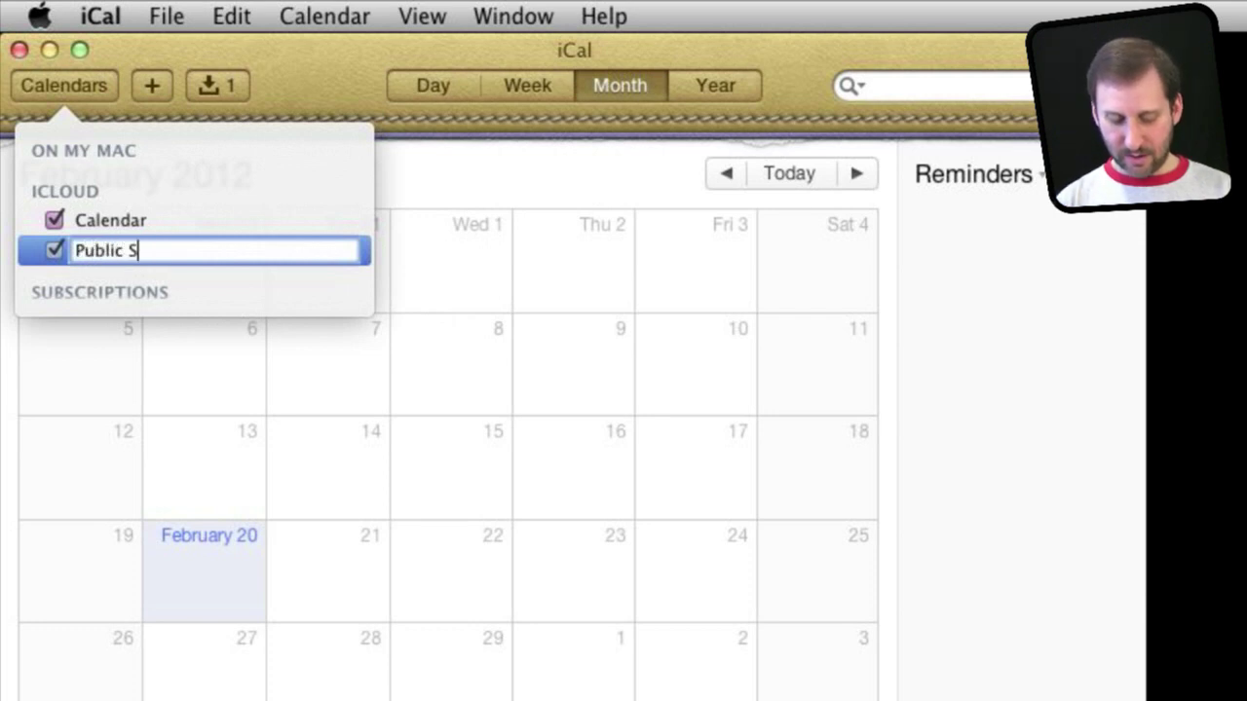
pyautogui.write('hared')
pyautogui.press('Return')
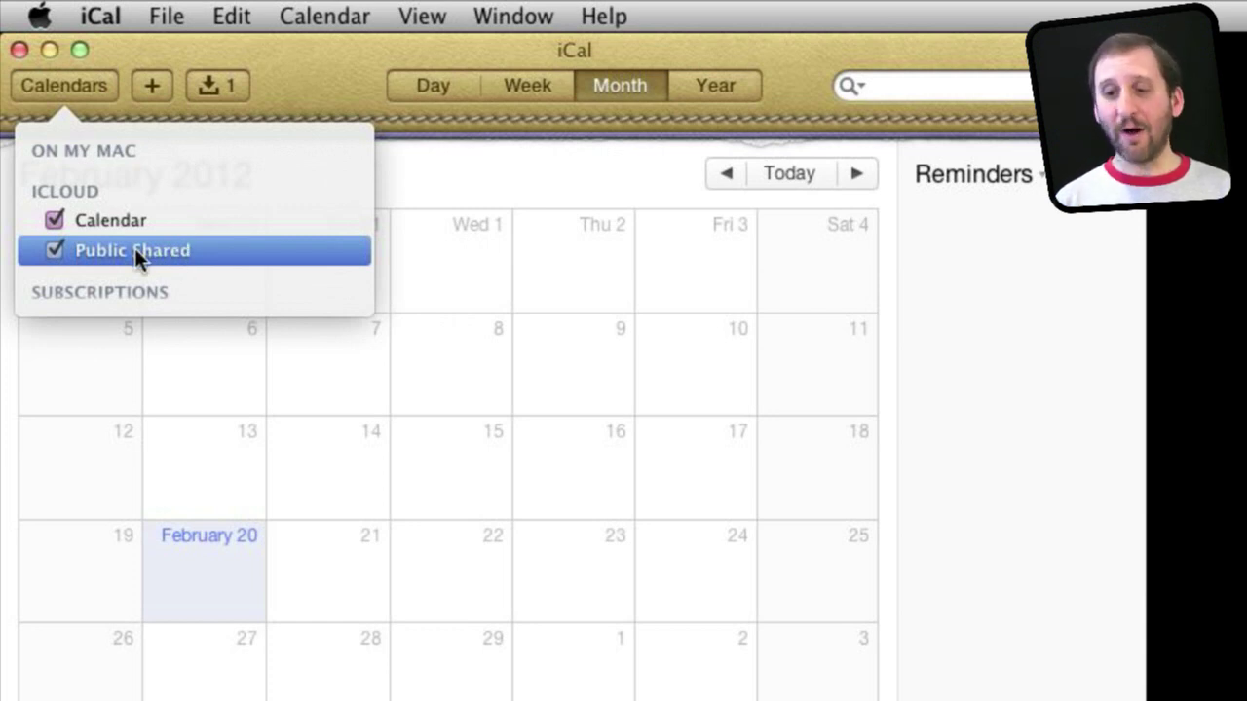
# Share the Public Shared calendar with Everyone as a public read-only calendar.
pyautogui.rightClick(135, 251)
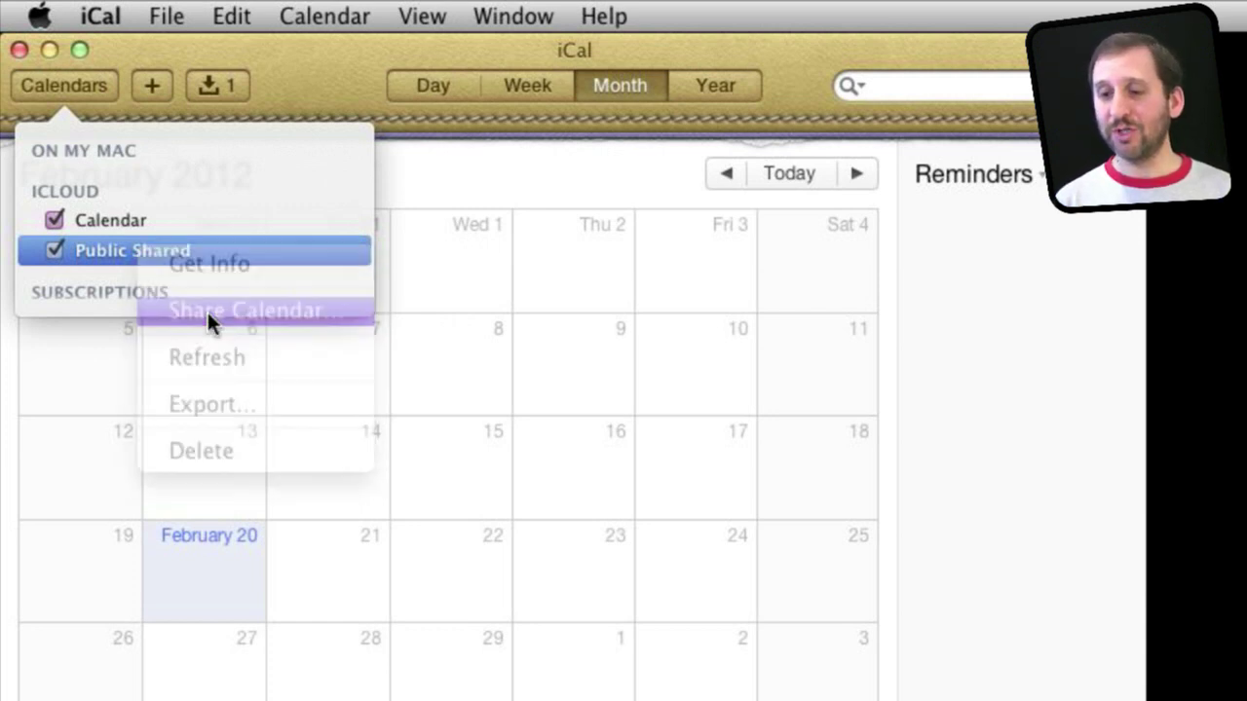
pyautogui.click(207, 311)
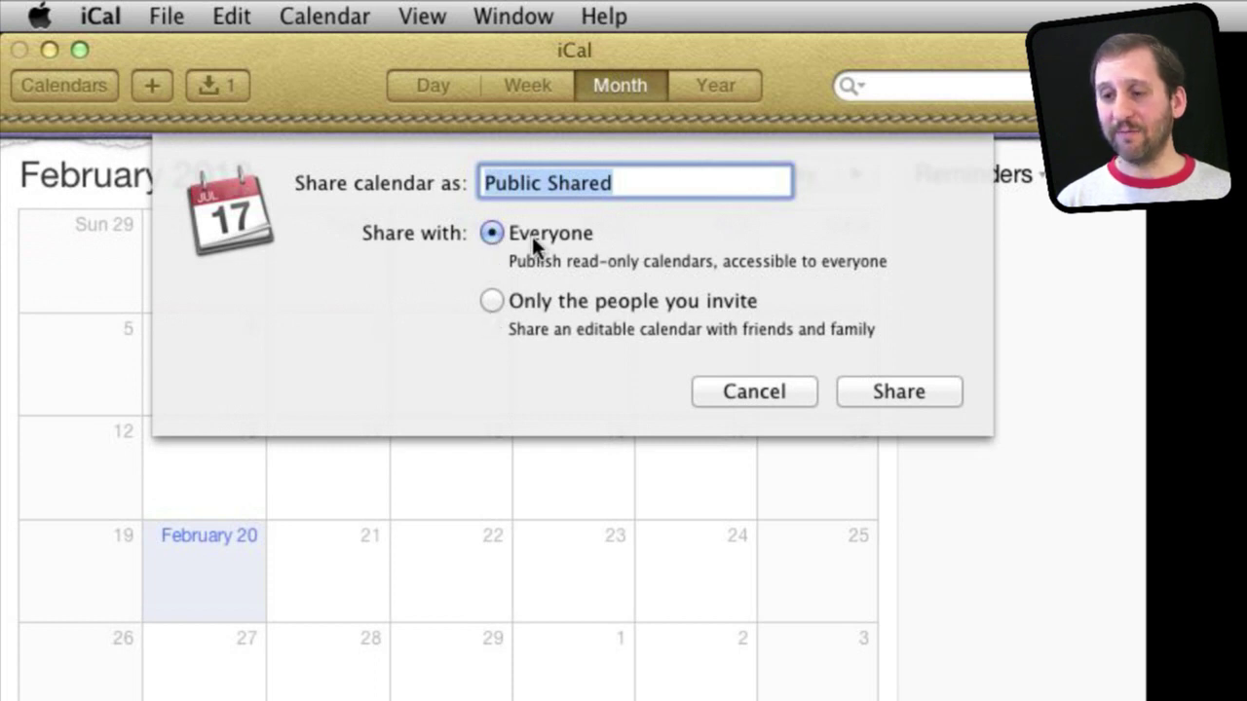
pyautogui.click(901, 391)
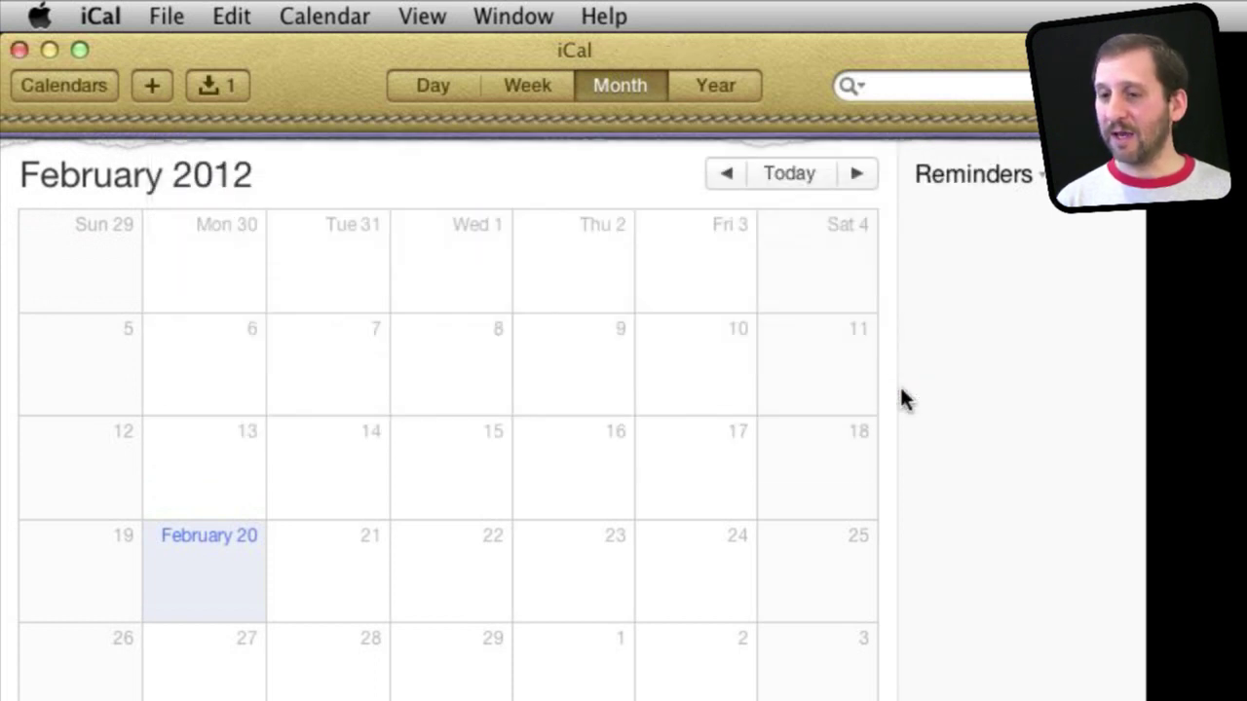
pyautogui.click(97, 80)
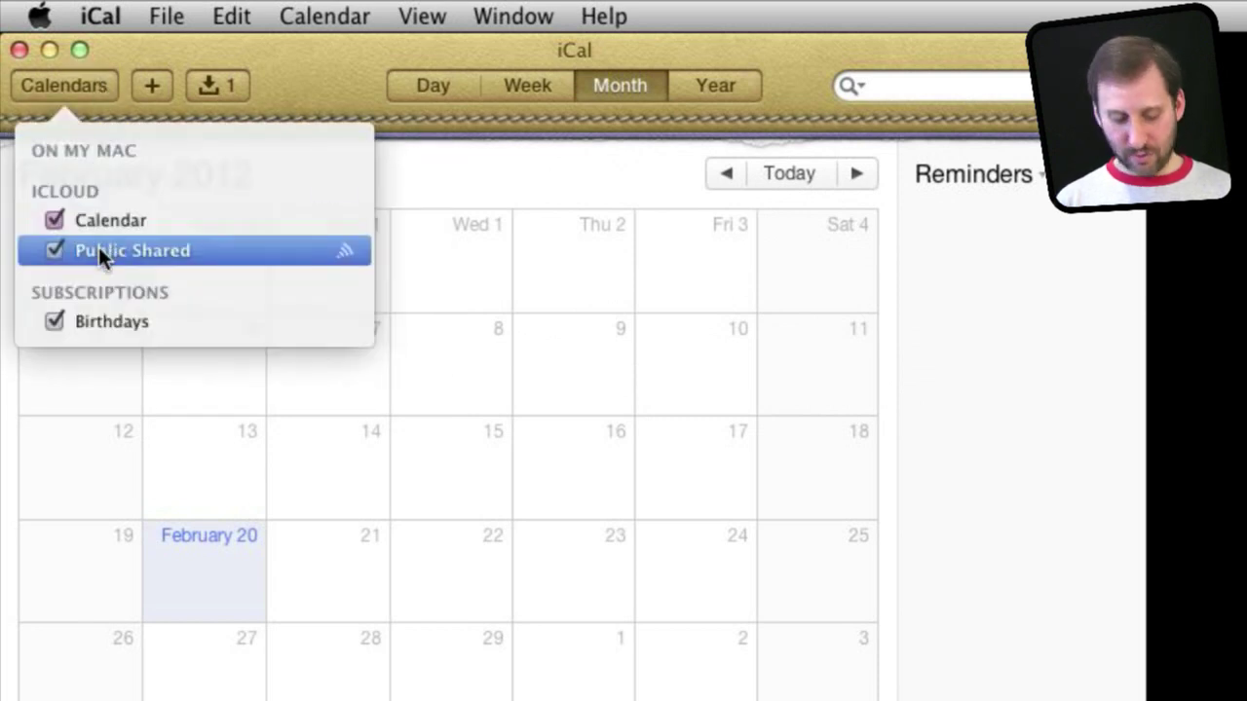
# View Public Shared's info and select its subscription URL, then cancel without changes.
pyautogui.rightClick(98, 246)
pyautogui.click(147, 265)
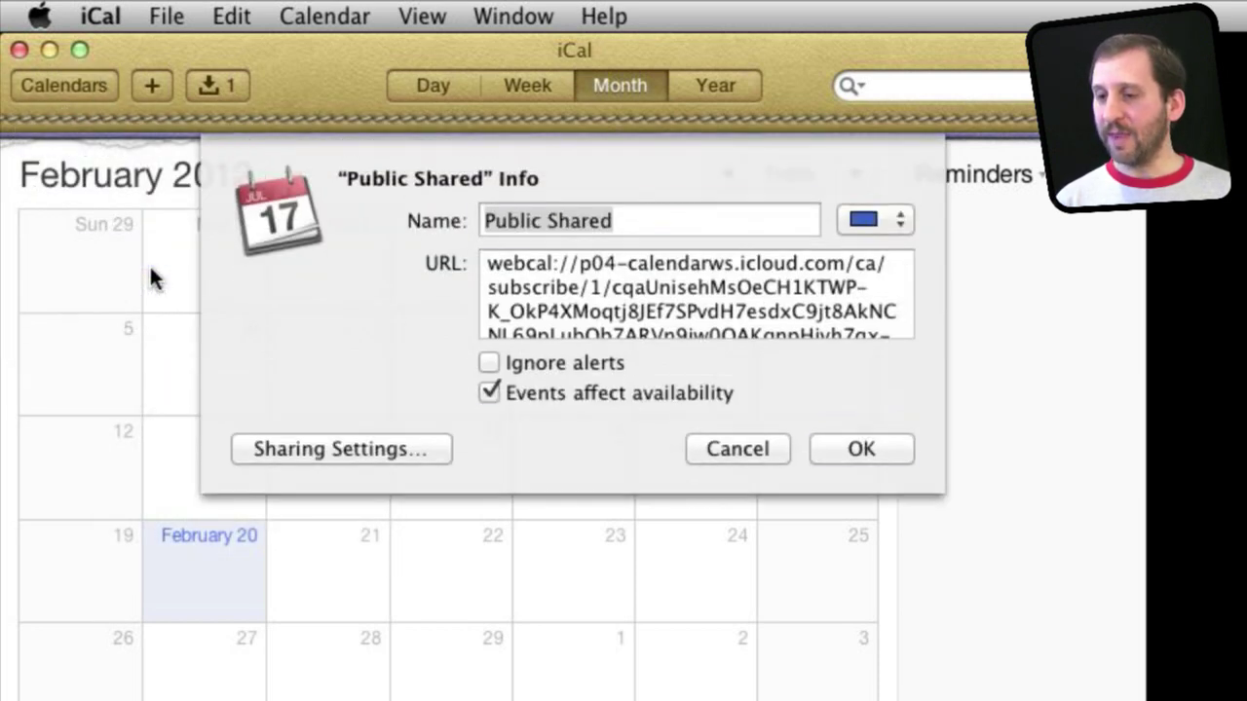
pyautogui.click(565, 287)
pyautogui.moveTo(493, 265); pyautogui.dragTo(765, 398)
pyautogui.moveTo(738, 310)
pyautogui.mouseDown()
pyautogui.moveTo(700, 216)
pyautogui.moveTo(716, 317)
pyautogui.mouseUp()
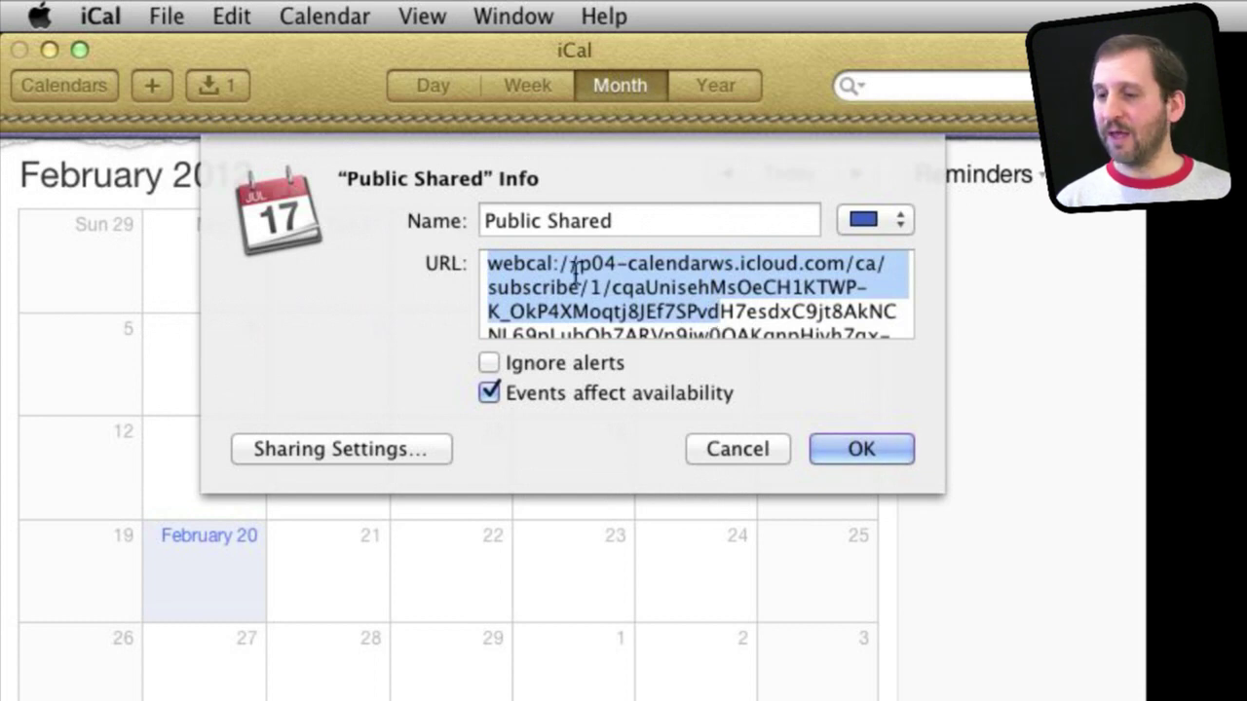
pyautogui.click(733, 449)
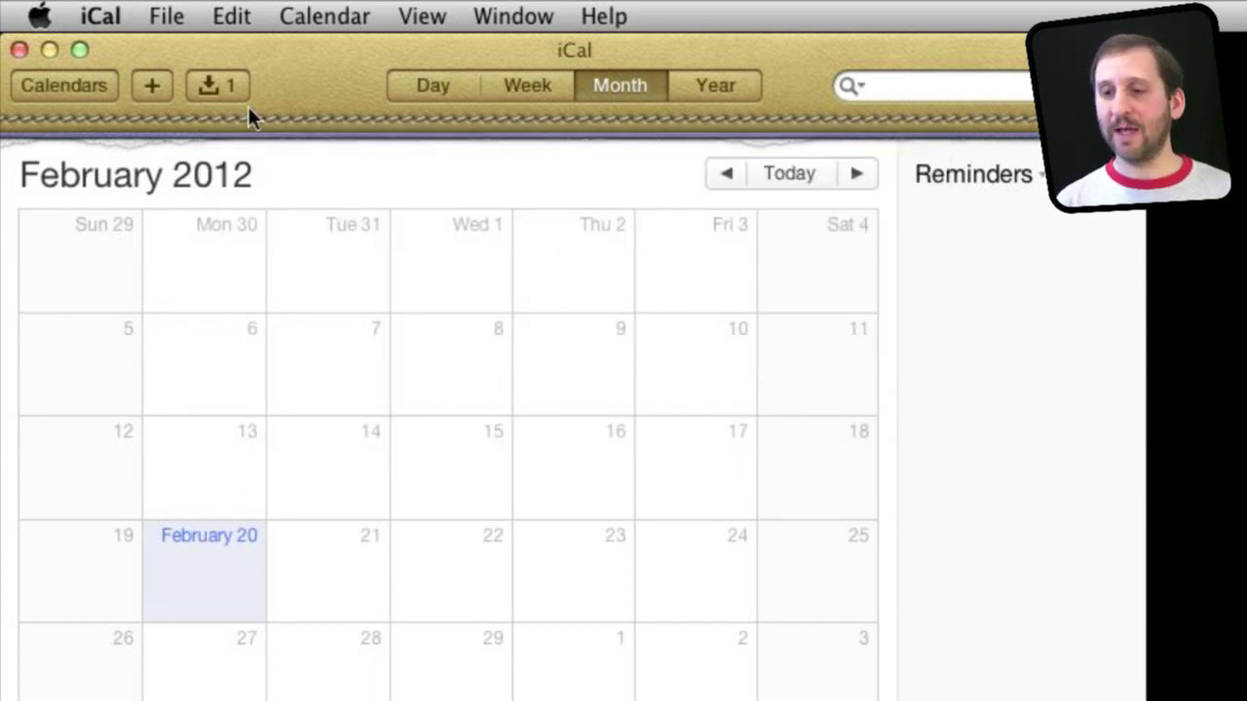
# Resend invitations for Public Shared and move the resulting Mail message aside.
pyautogui.click(77, 86)
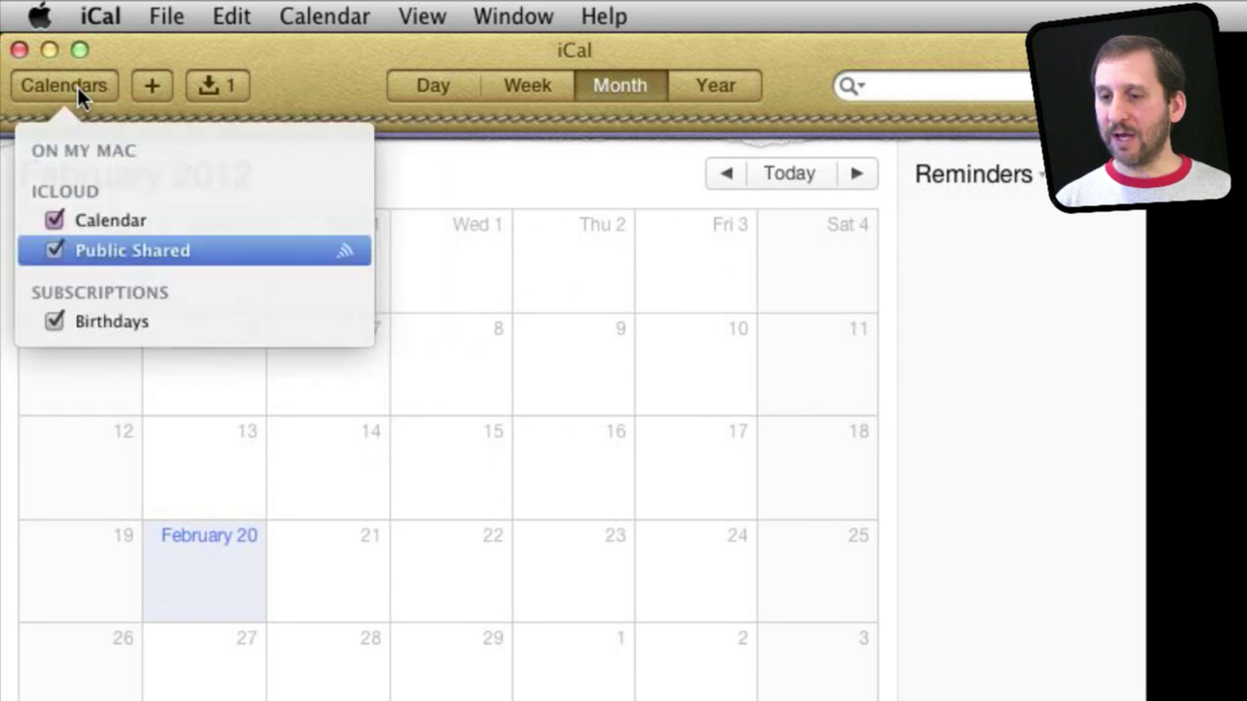
pyautogui.rightClick(123, 250)
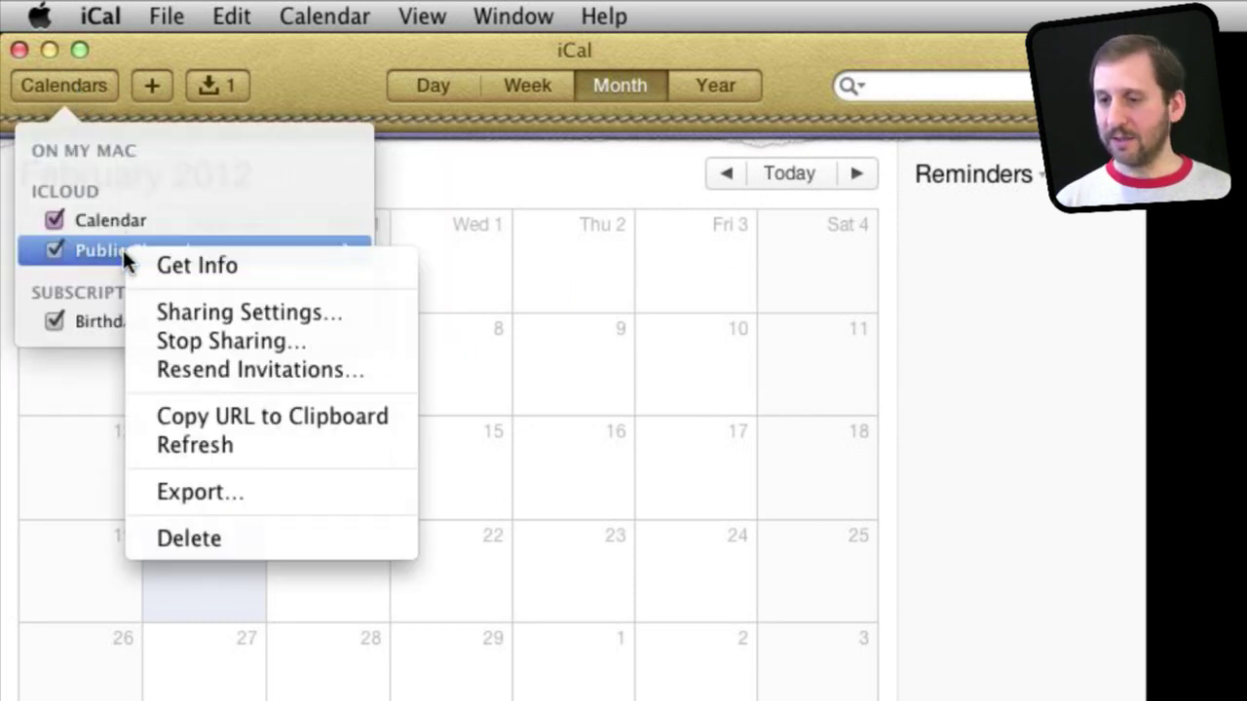
pyautogui.click(186, 371)
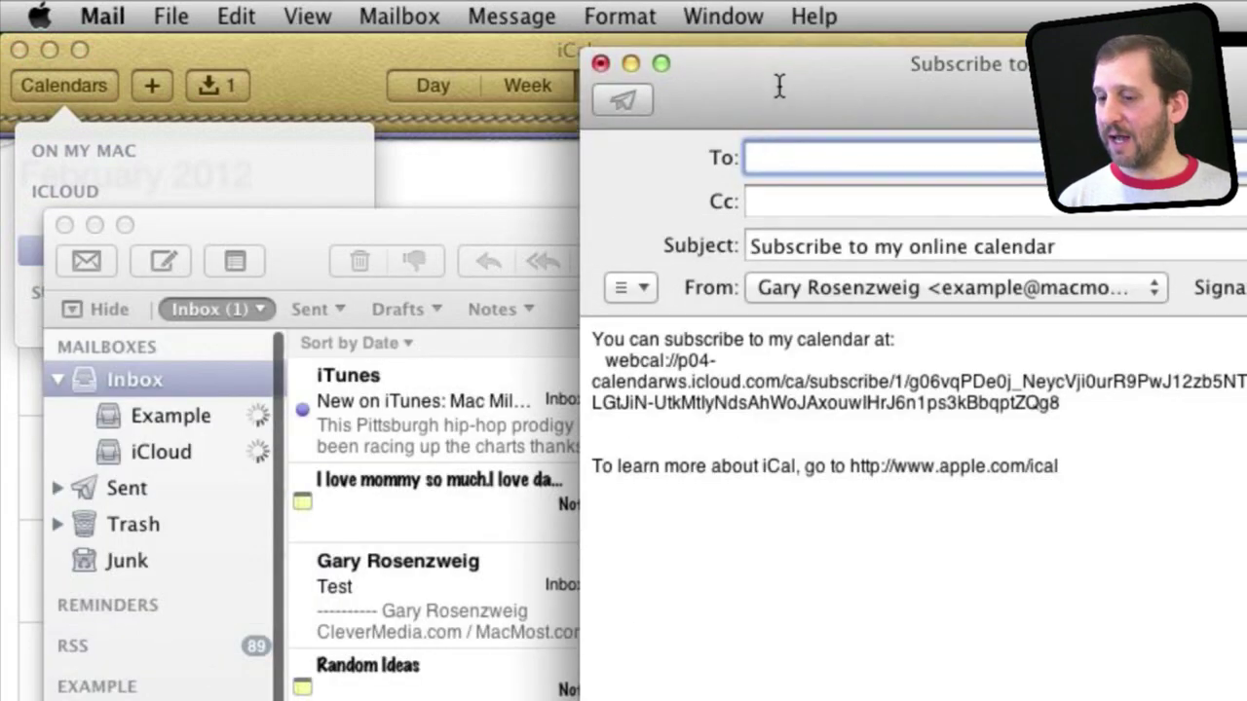
pyautogui.moveTo(779, 85); pyautogui.dragTo(201, 39)
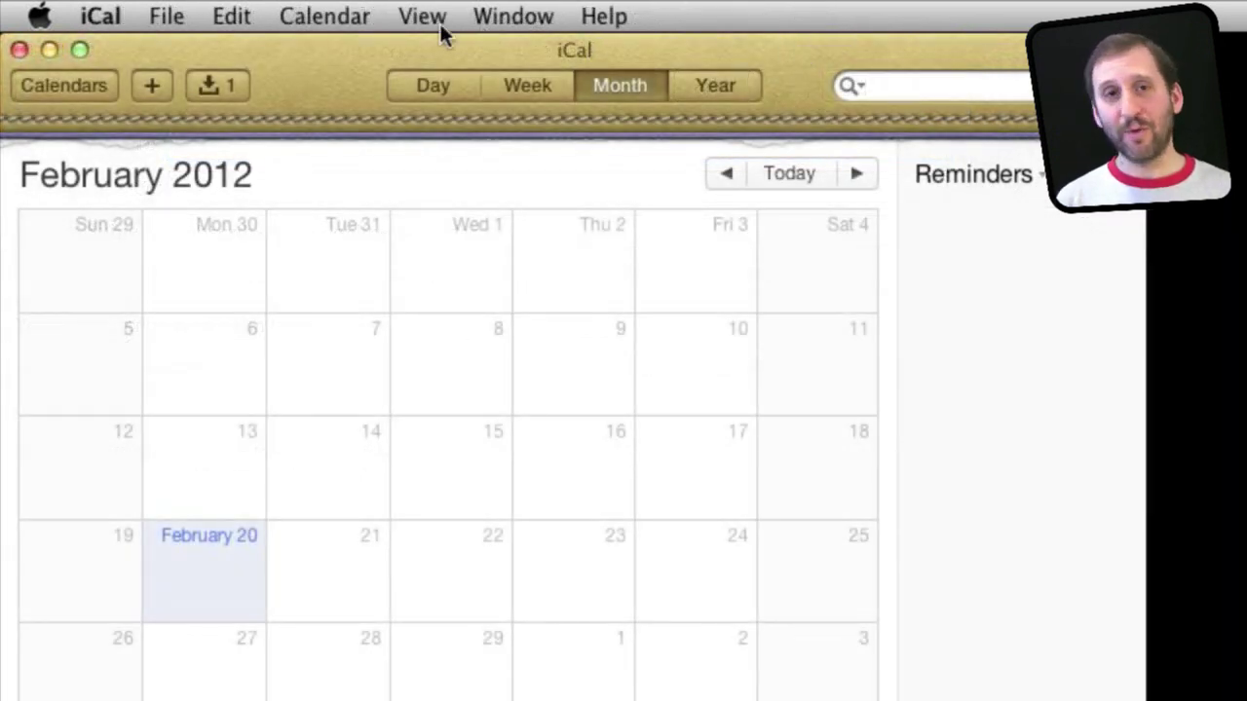
# Subscribe to the pasted webcal URL with auto-refresh set to every 5 minutes.
pyautogui.click(326, 16)
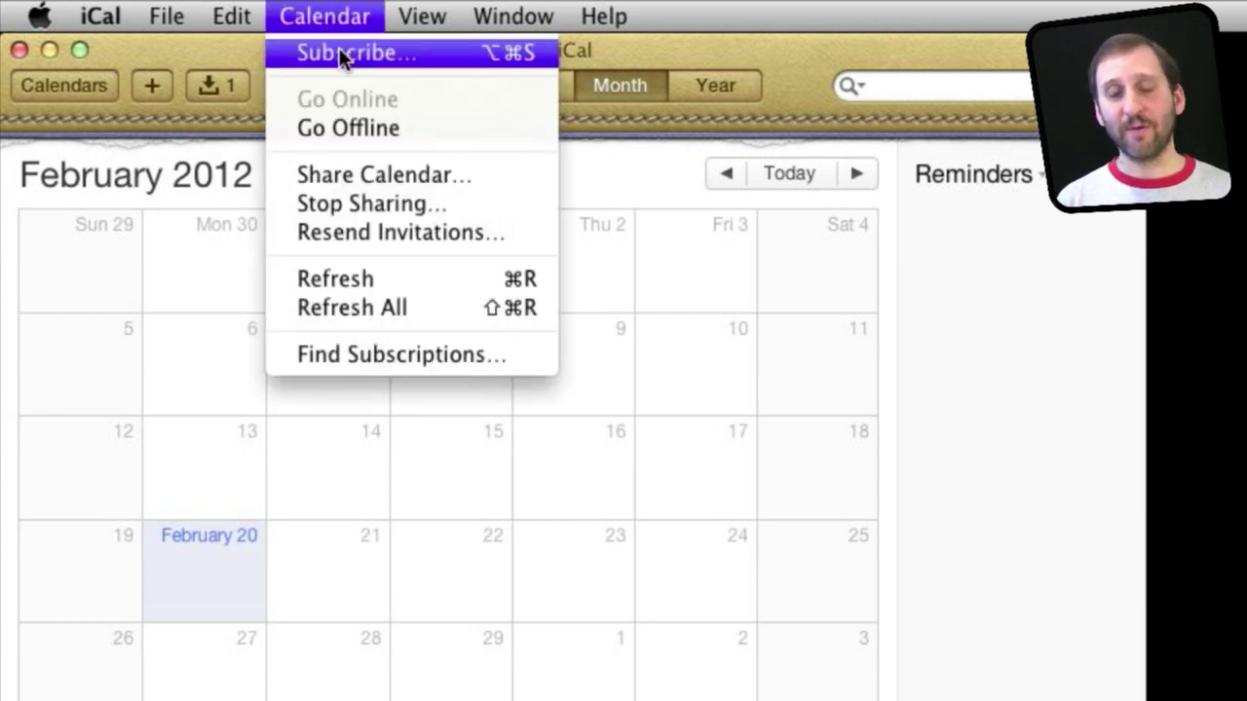
pyautogui.click(339, 53)
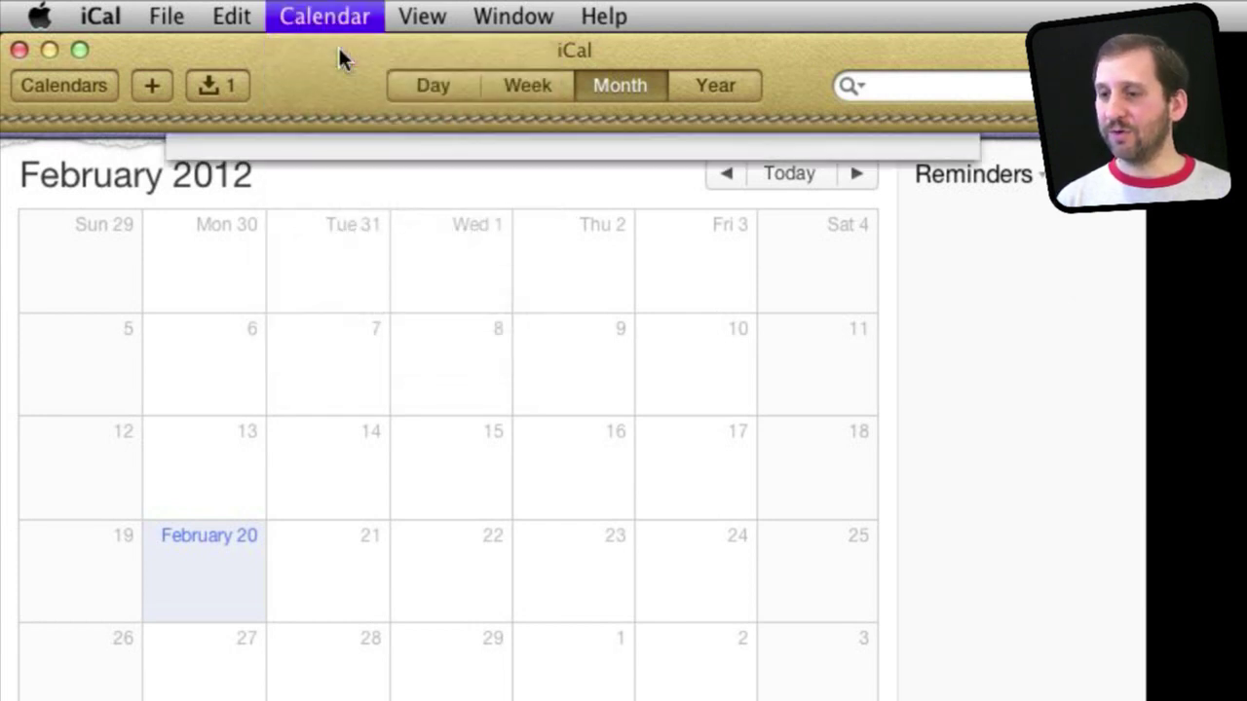
pyautogui.write('webcal://p01-calendarws.icloud.com/ca/subscribe/1/-xbBRG0FKqqH5rTtv-Z4LmIFoQcYjicns_OW00FZViWNYie2sCm8Ngc8ULDGAmbQYHNiMTIEZUfLFPubkYEhXgbVI1Xk8RabneeaCjR-gmo')
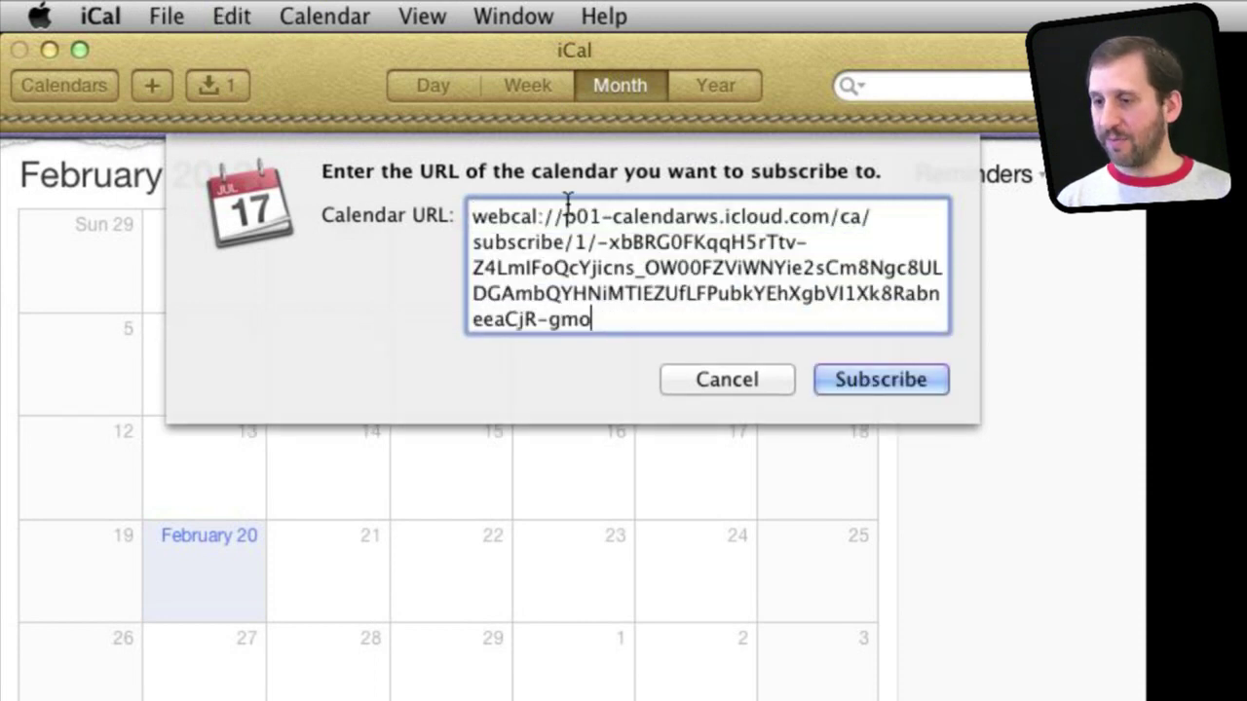
pyautogui.click(864, 382)
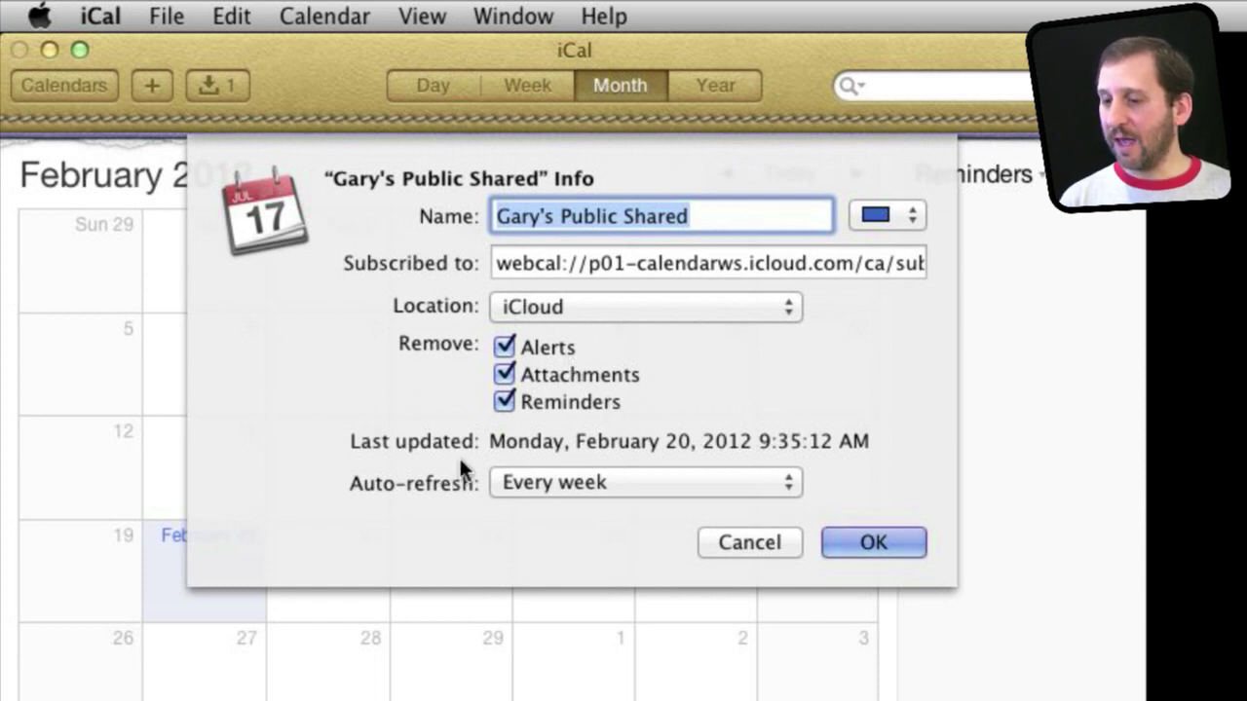
pyautogui.click(574, 487)
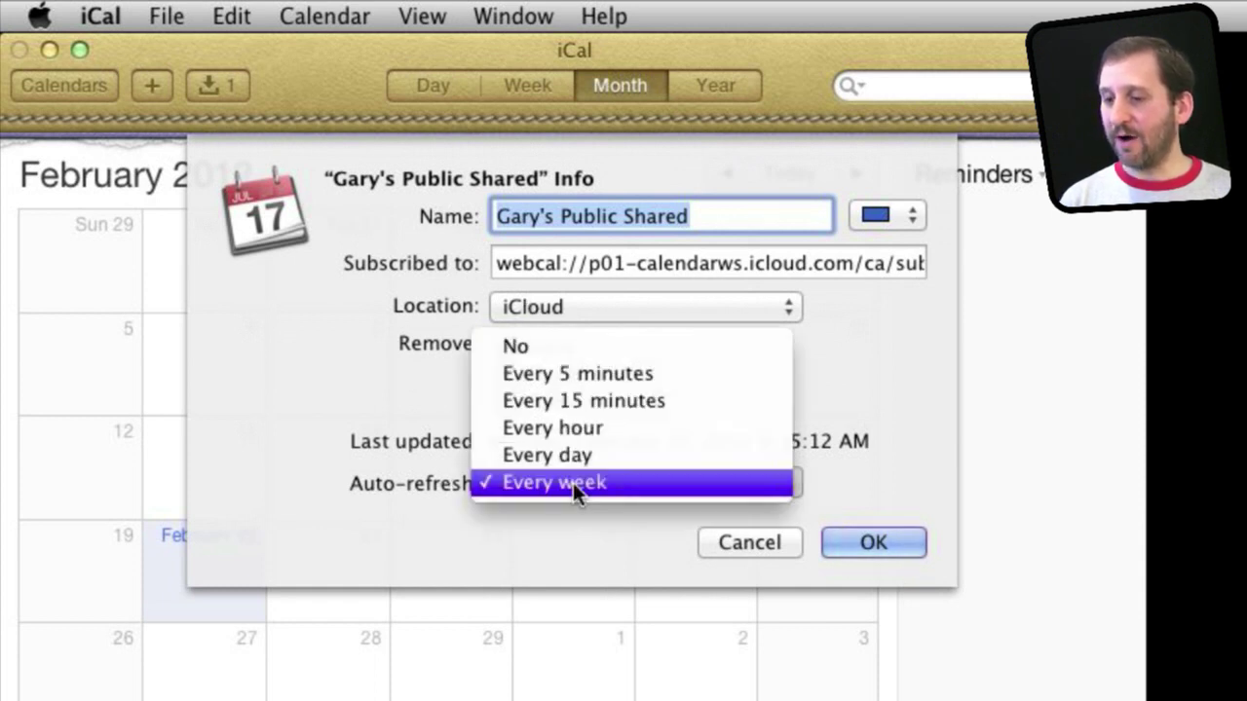
pyautogui.click(584, 372)
pyautogui.click(870, 547)
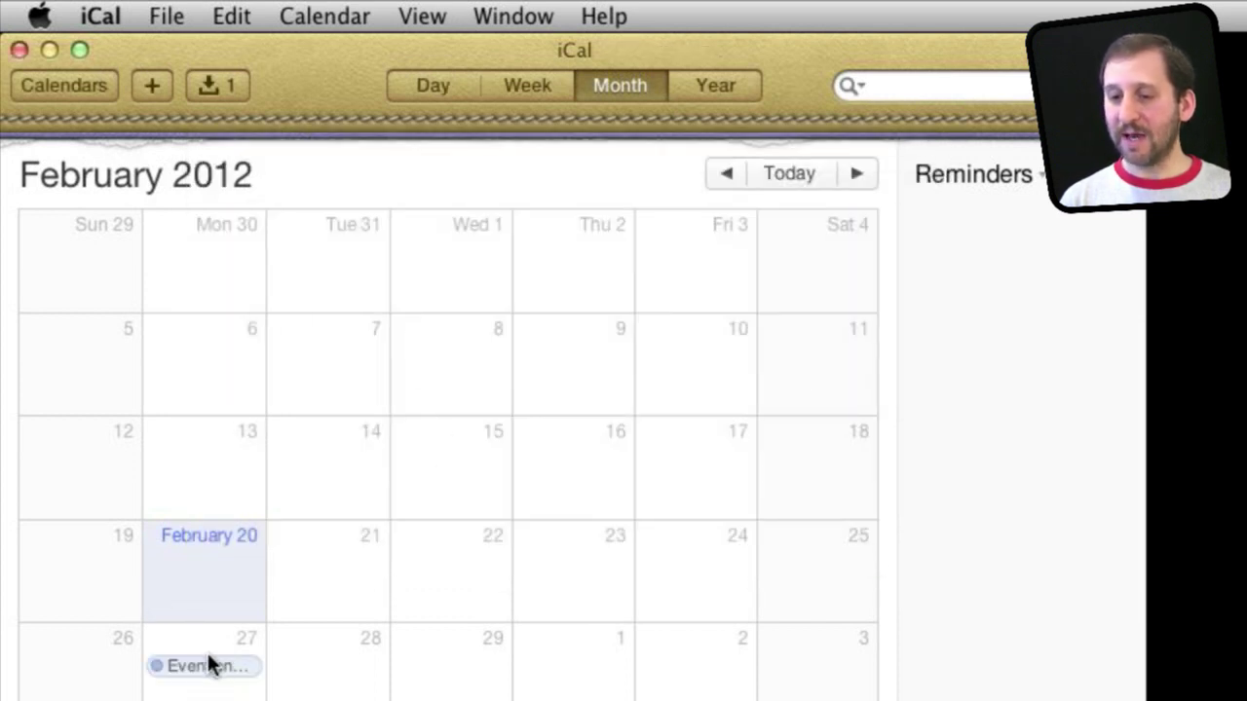
# Inspect the subscribed event on February 27, then show the calendars list.
pyautogui.click(199, 670)
pyautogui.doubleClick(198, 669)
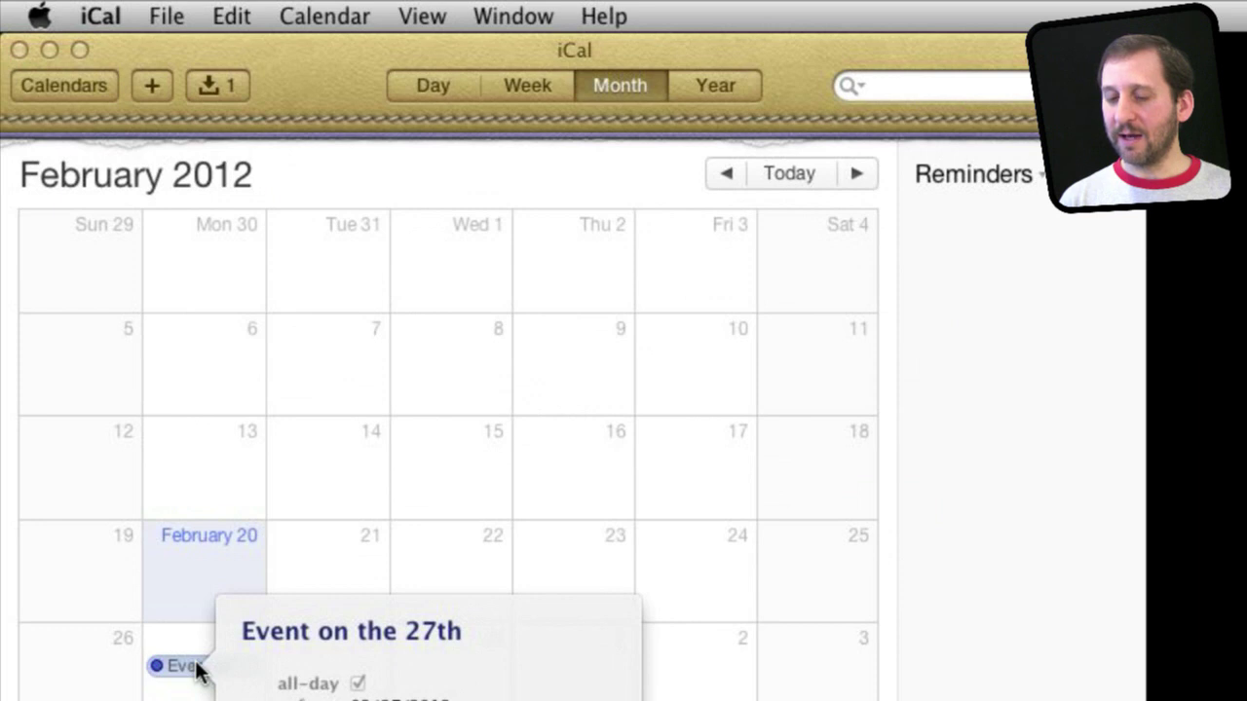
pyautogui.click(249, 612)
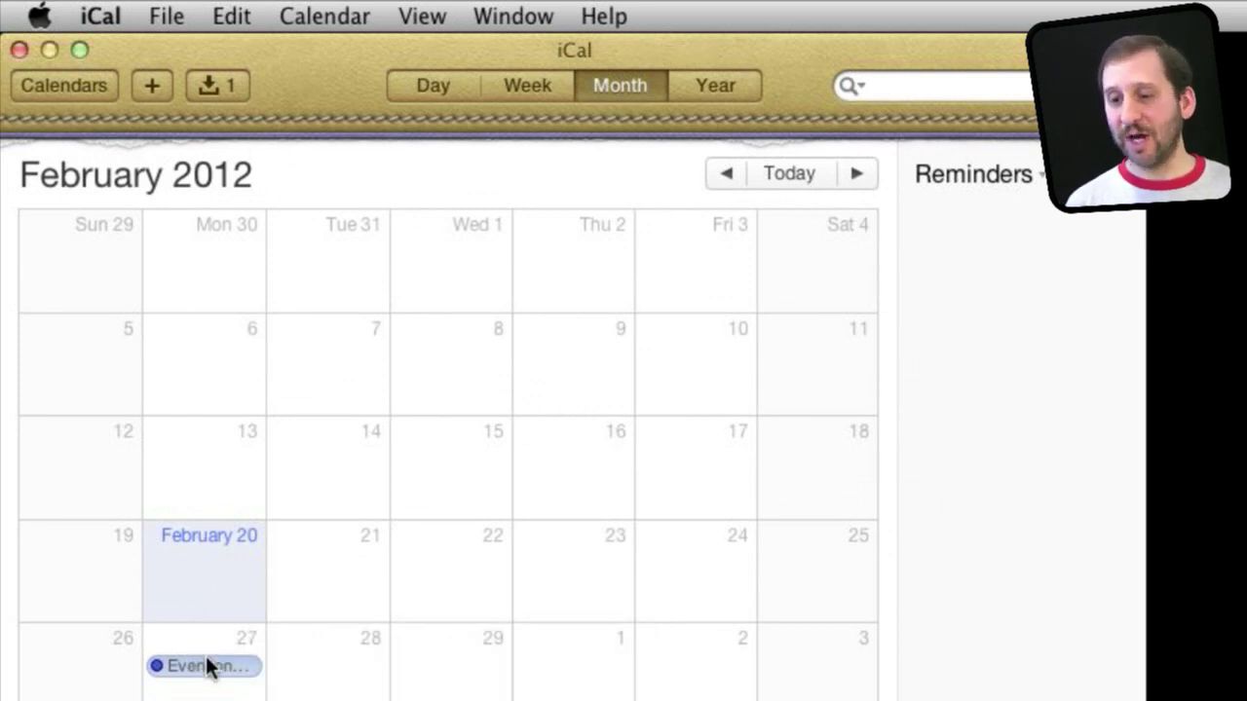
pyautogui.click(64, 85)
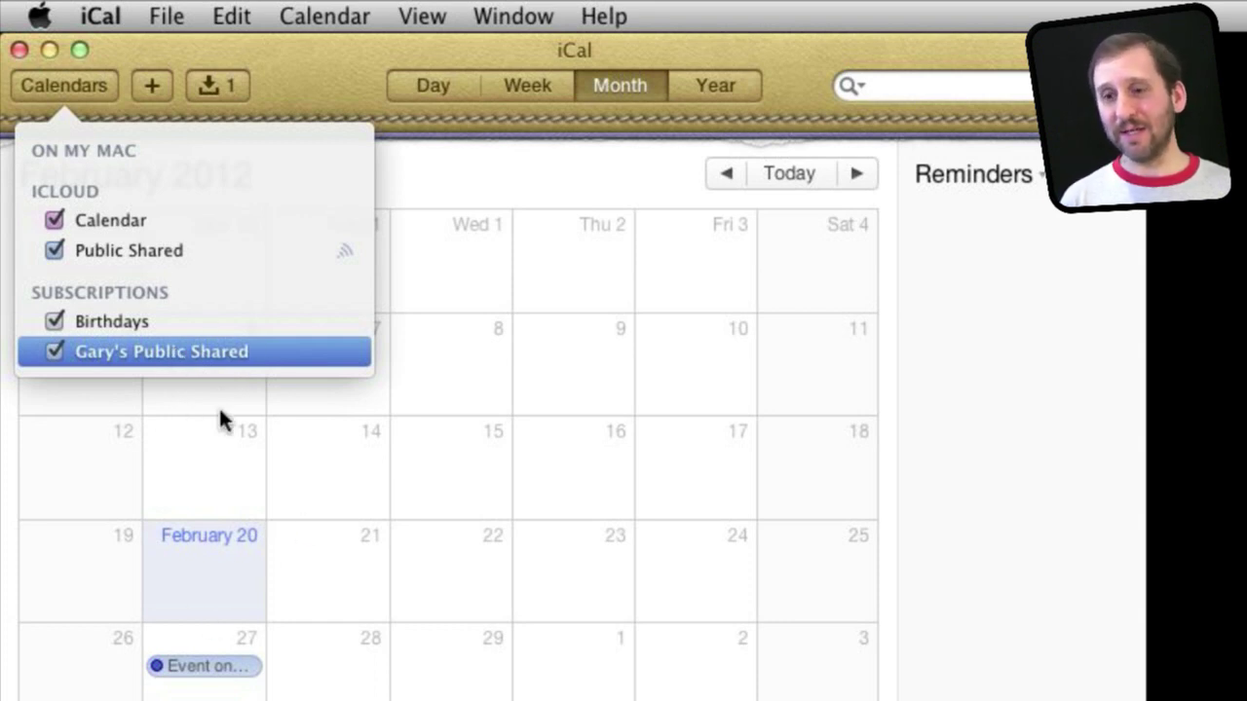
# Uncheck the Gary's Public Shared subscription and add a new Untitled iCloud calendar.
pyautogui.click(54, 352)
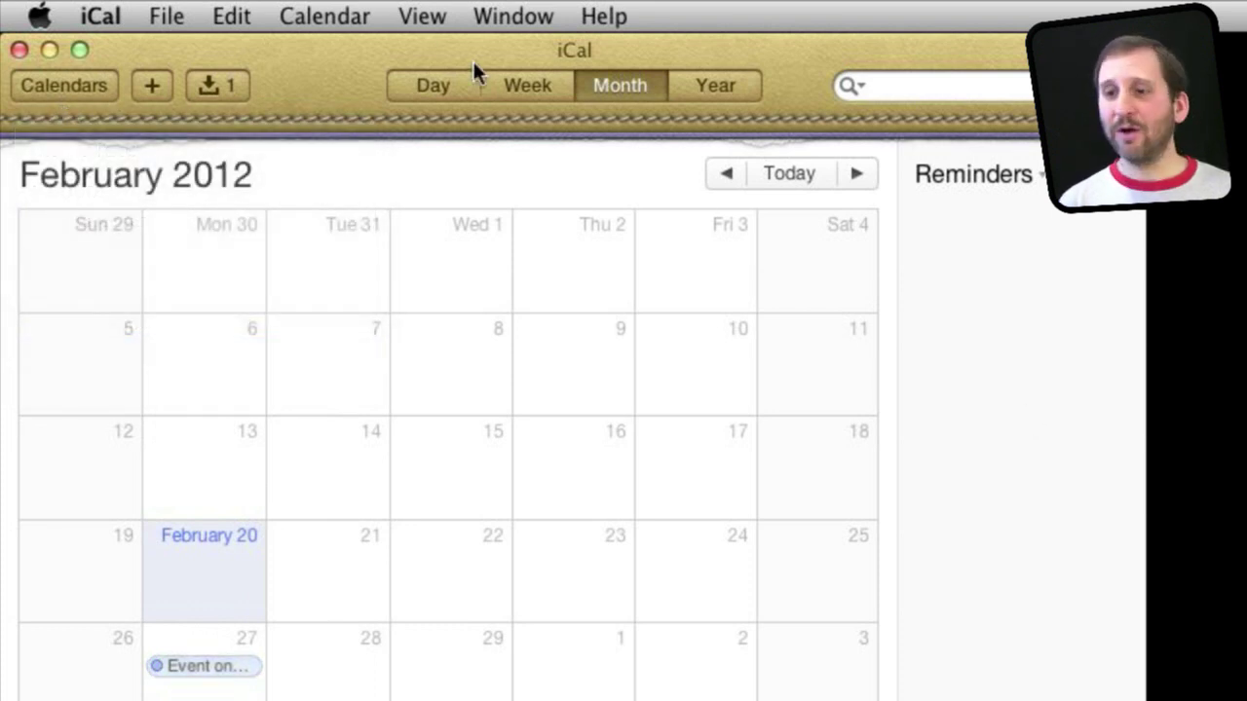
pyautogui.click(183, 17)
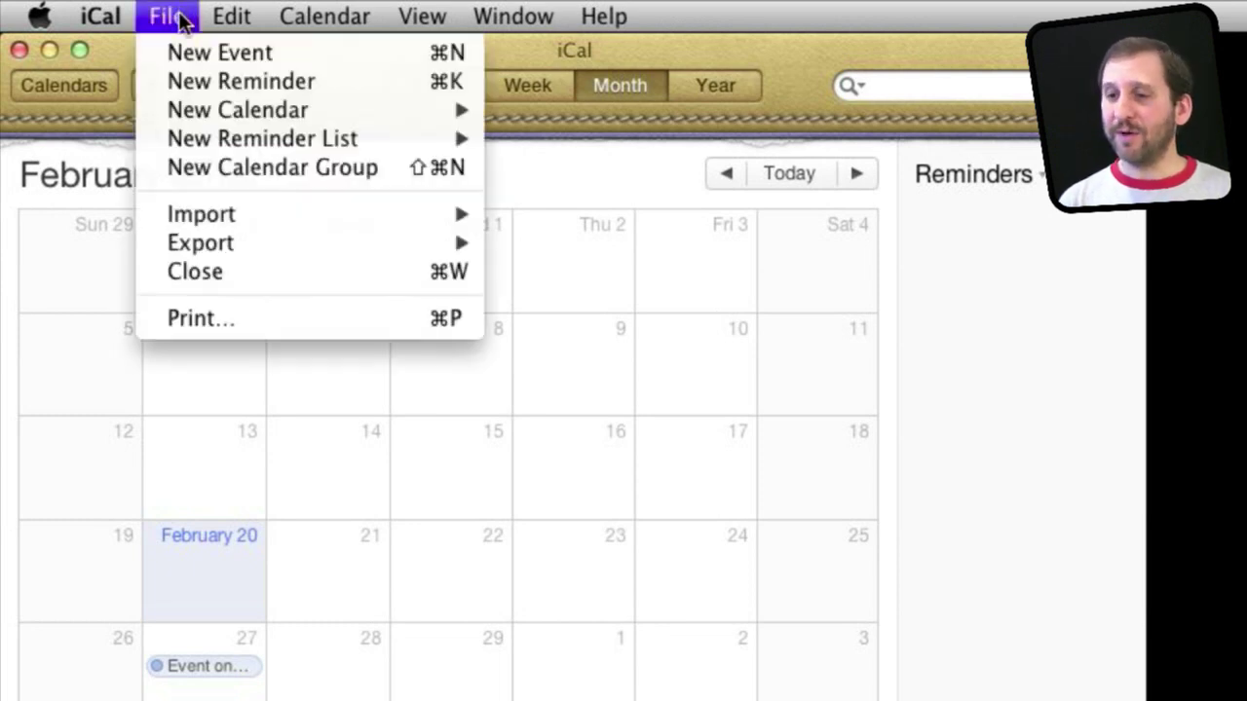
pyautogui.moveTo(231, 118)
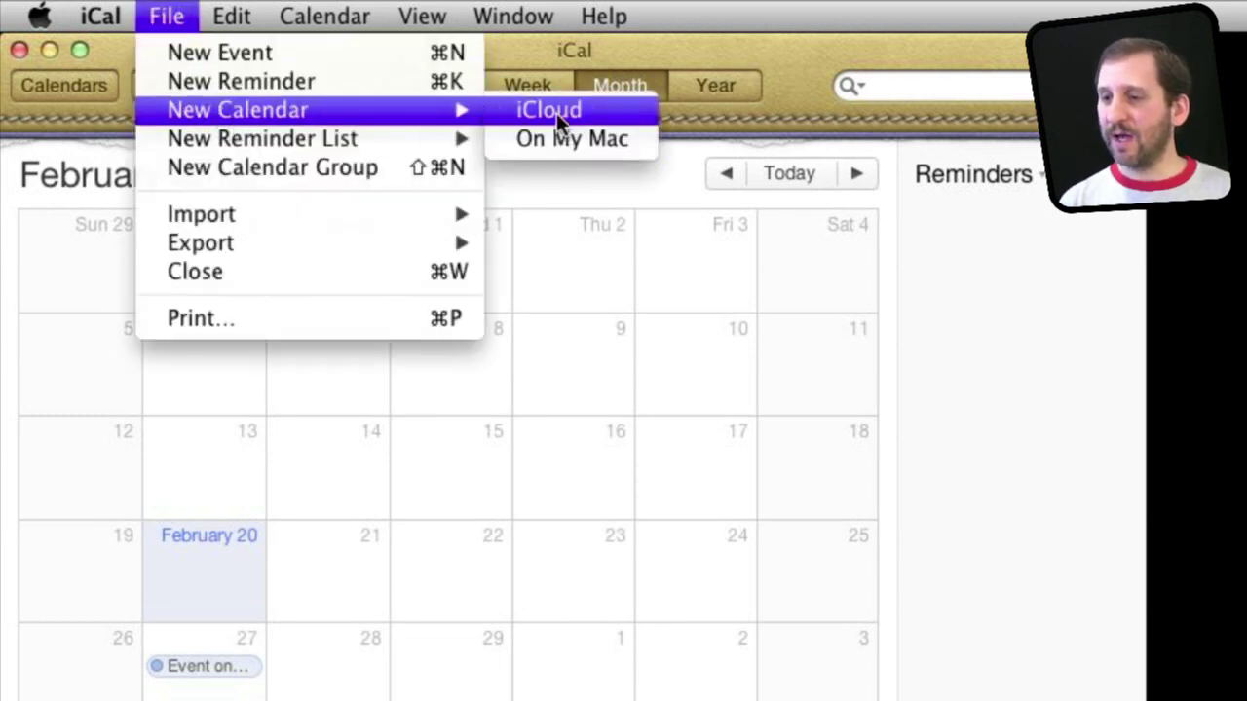
pyautogui.click(557, 112)
pyautogui.press('Return')
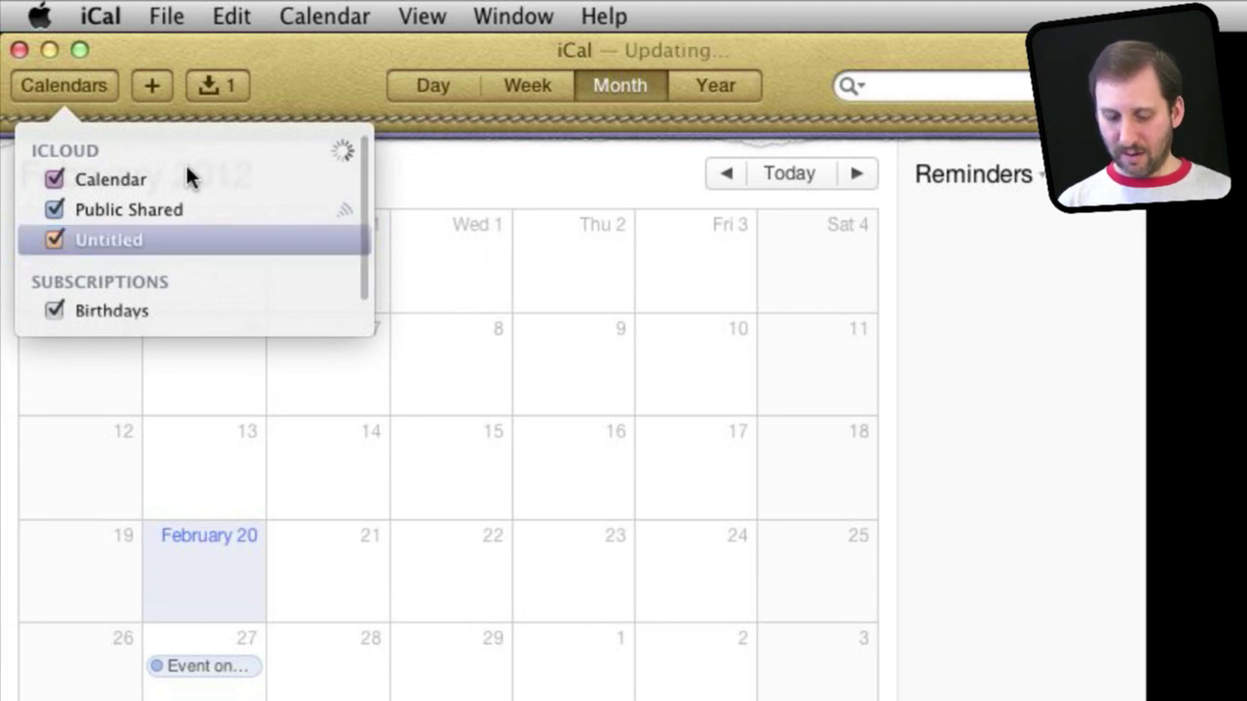
# Rename the Untitled calendar to 'Shared Work Cal'.
pyautogui.doubleClick(118, 243)
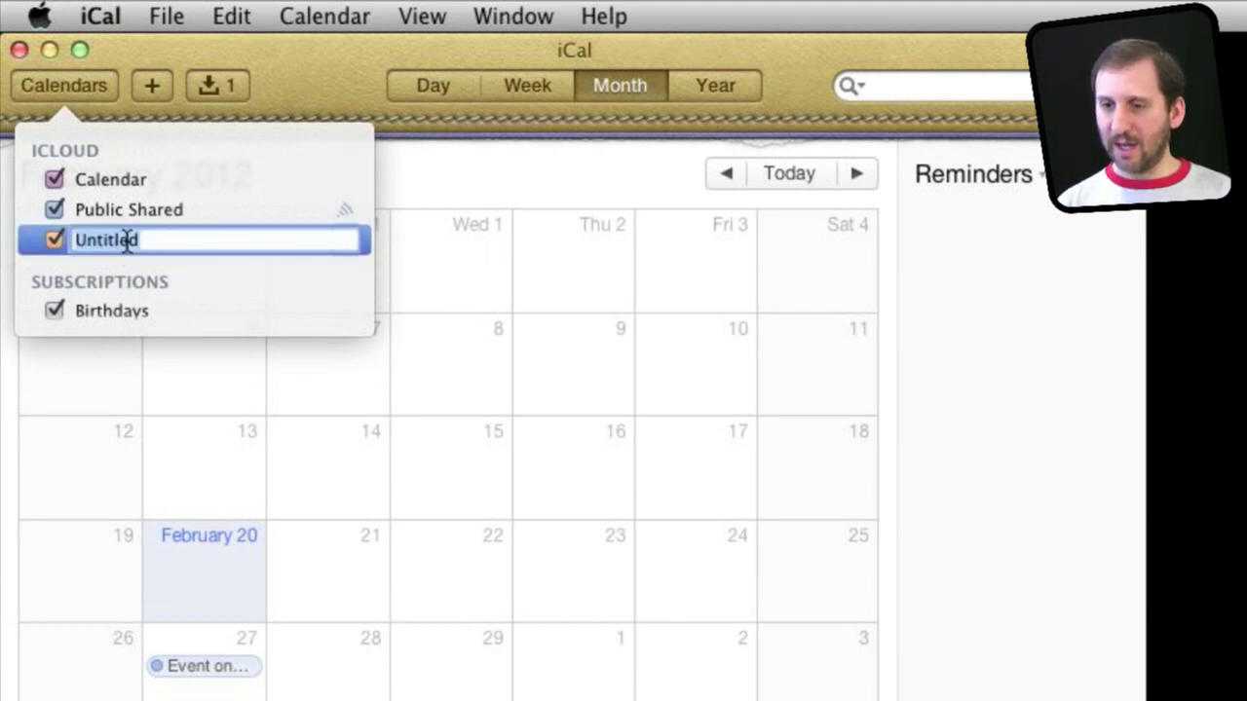
pyautogui.write('Sh')
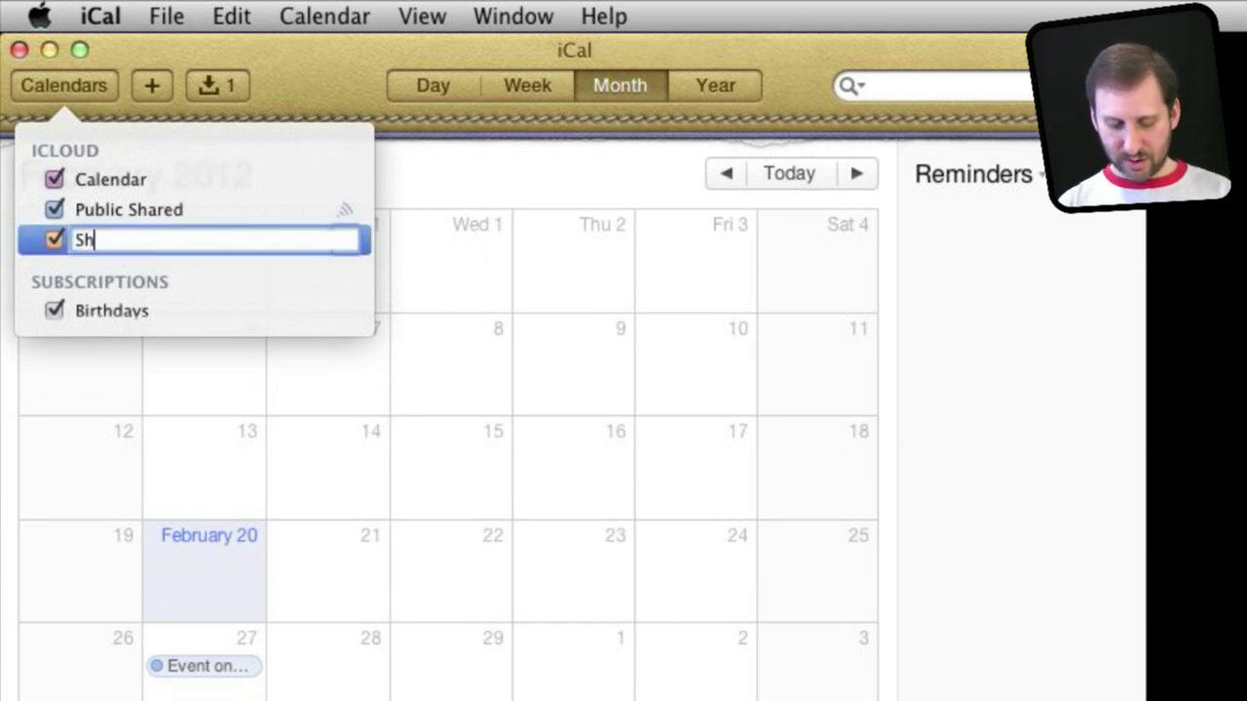
pyautogui.write('ared Work Cal')
pyautogui.press('Return')
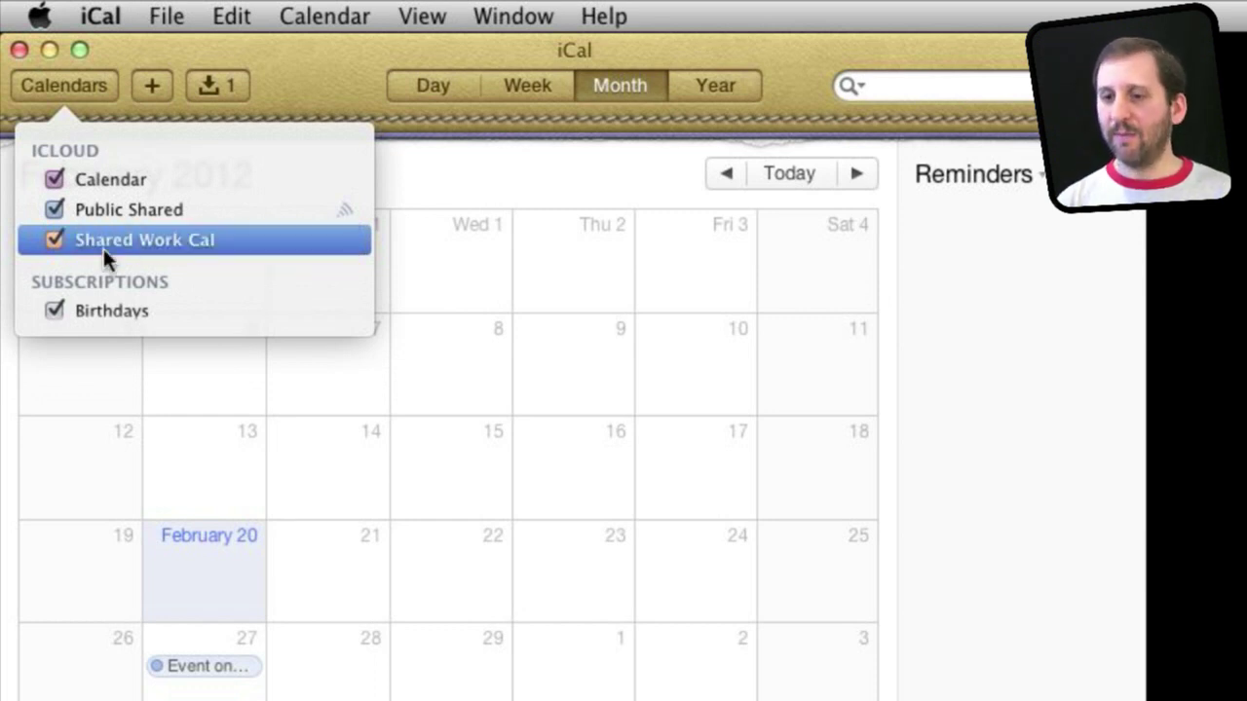
pyautogui.rightClick(112, 245)
pyautogui.click(192, 329)
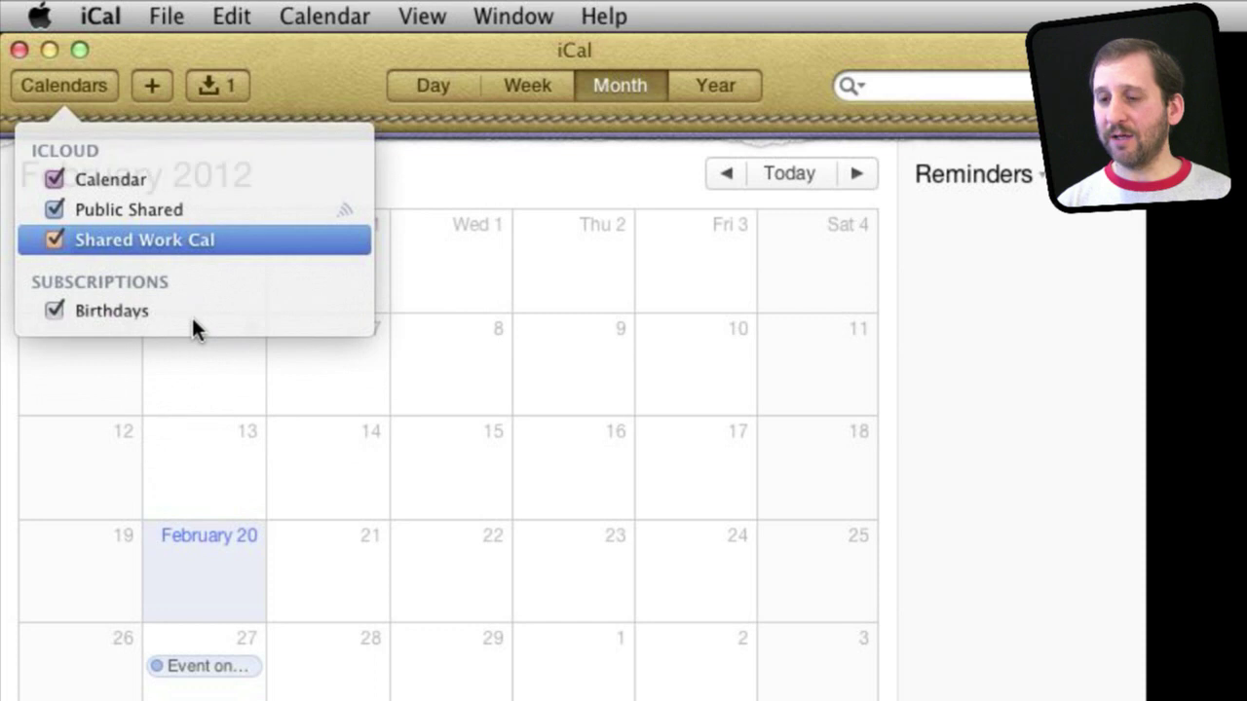
# Restrict Shared Work Cal to invited people only and add a blank Read & Write invitee row.
pyautogui.click(556, 299)
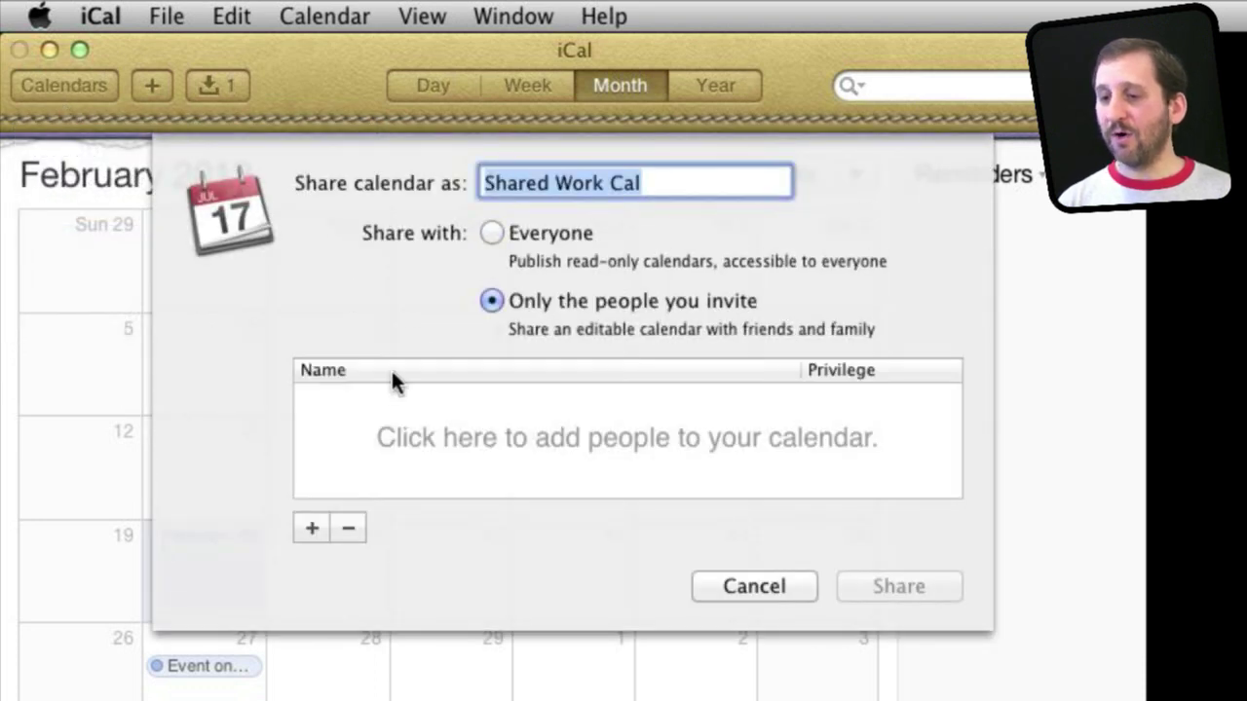
pyautogui.click(312, 528)
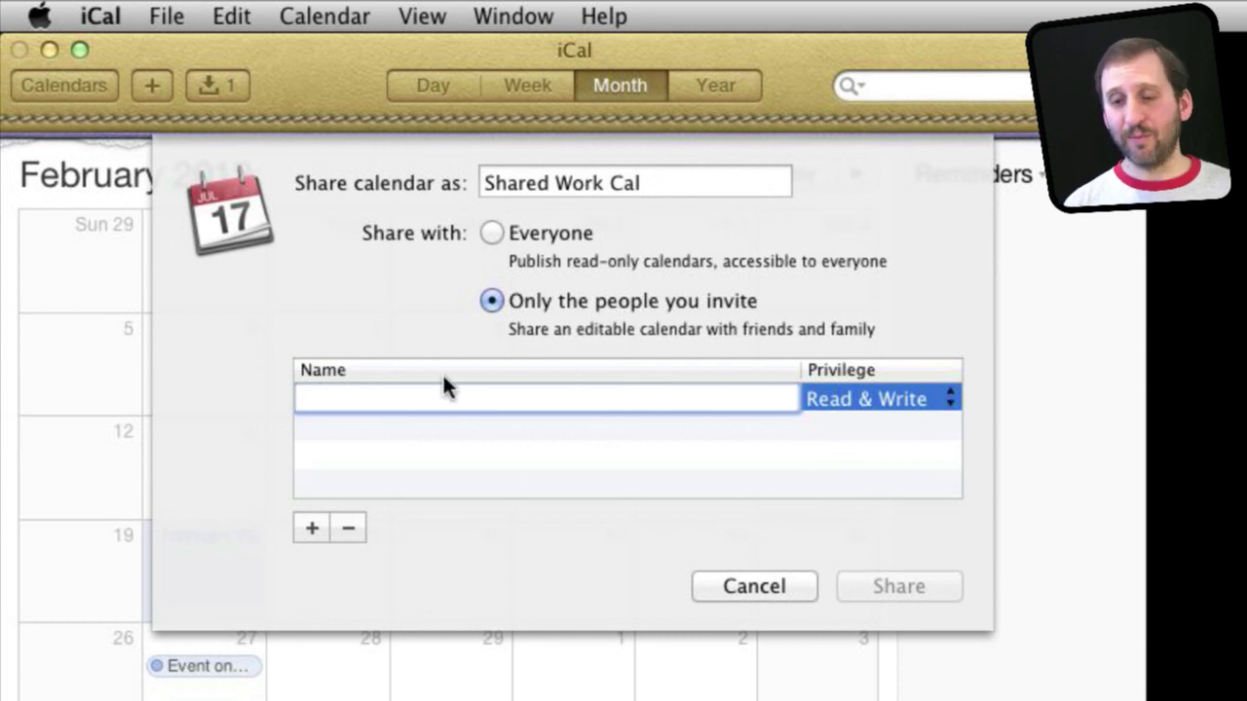
pyautogui.press('Escape')
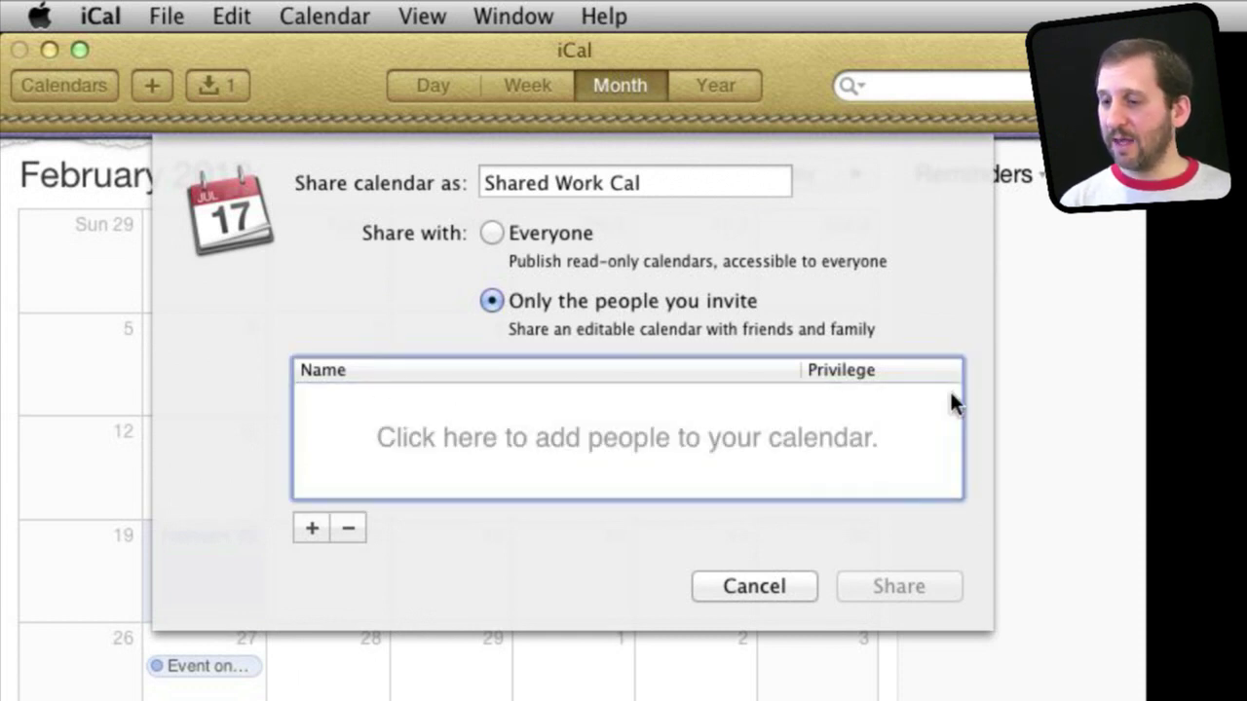
pyautogui.click(545, 490)
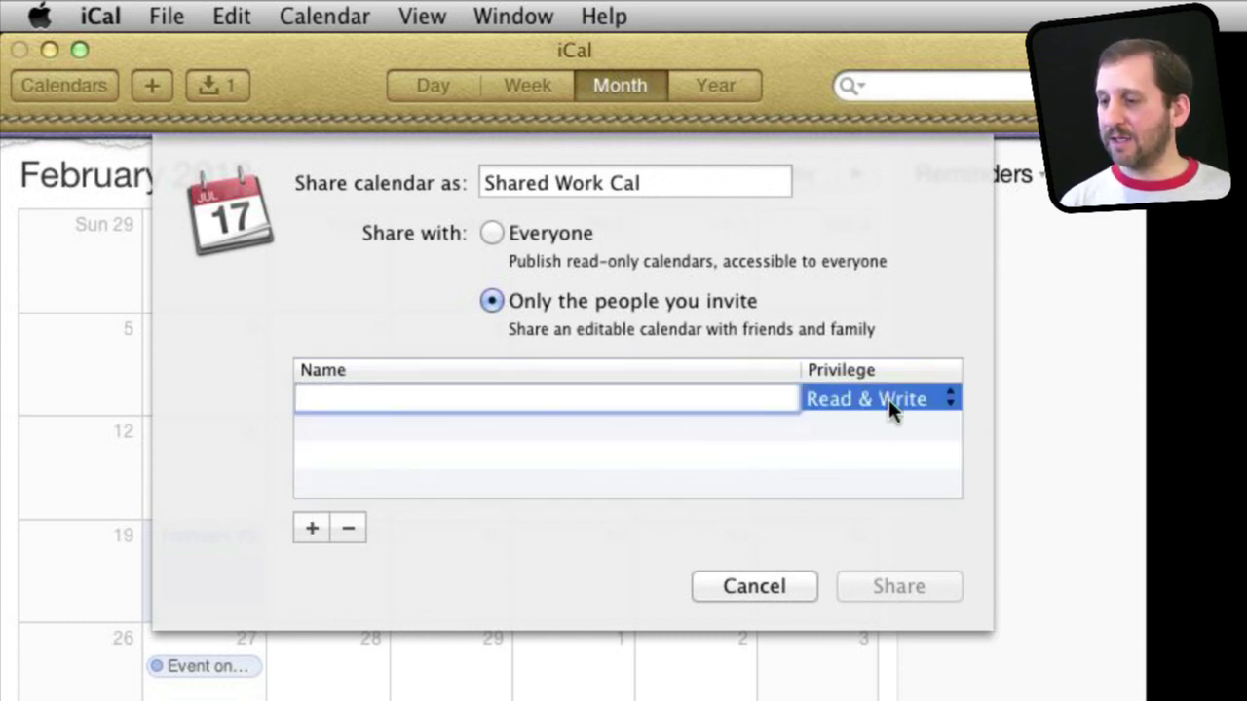